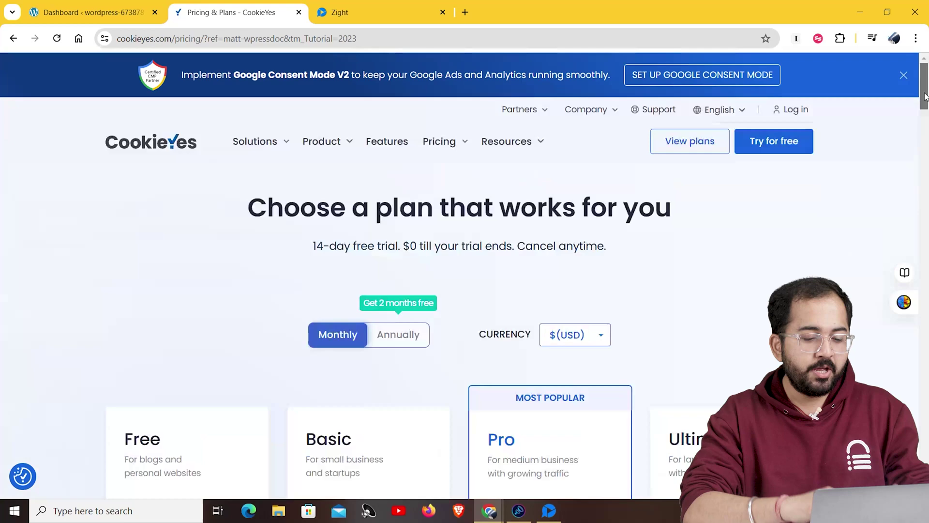
Scroll down the pricing page to the plan cards
{"action": "scroll", "coordinate": [242, 325], "scroll_direction": "down", "scroll_amount": 5}
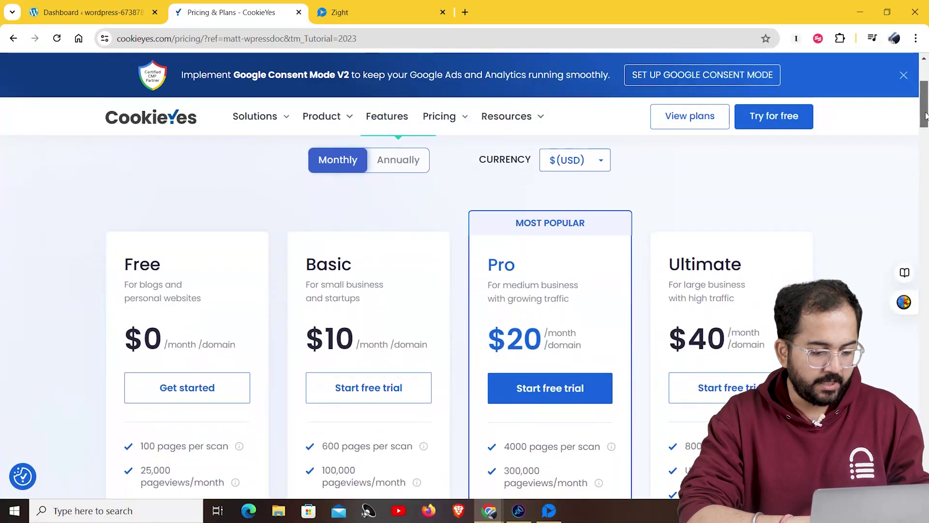
Create the free account with an email, the site's address and a password, accepting the terms
{"action": "left_click", "coordinate": [245, 303]}
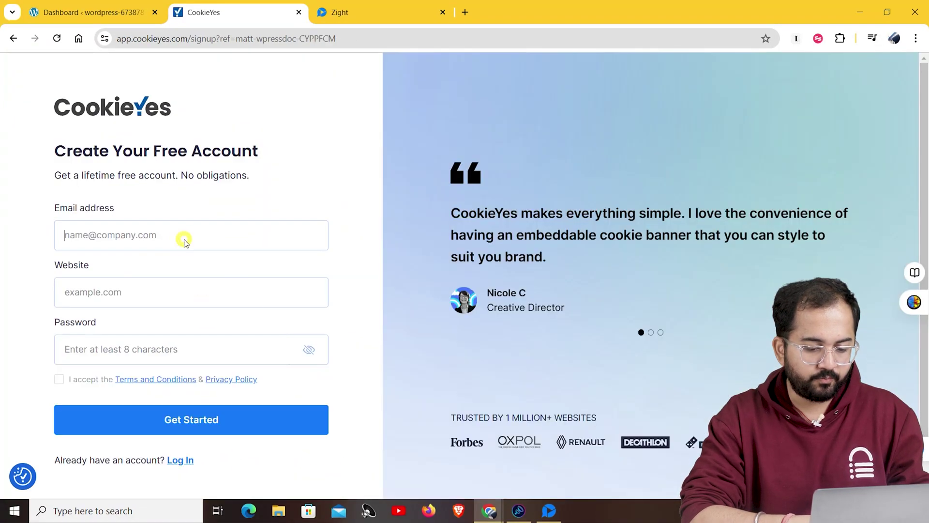
{"action": "left_click", "coordinate": [172, 292]}
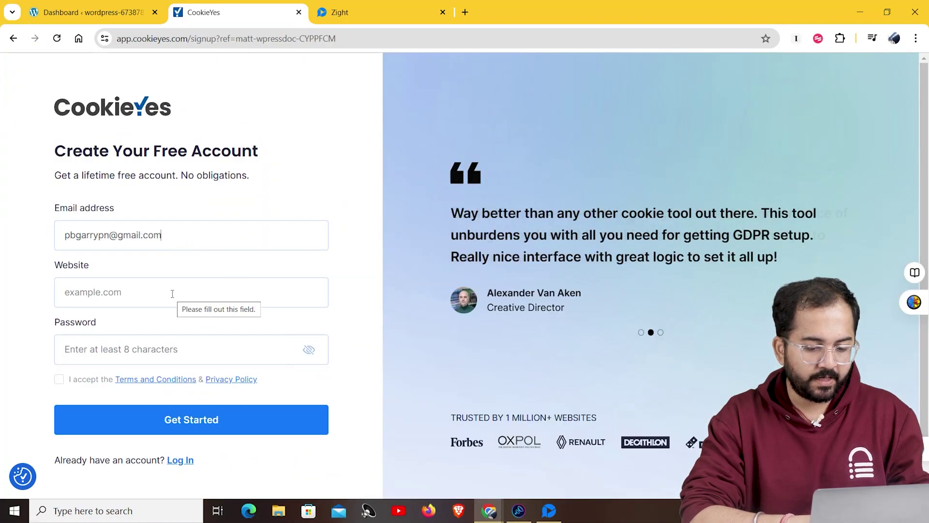
{"action": "key", "text": "ctrl+v"}
{"action": "left_click", "coordinate": [181, 350]}
{"action": "key", "text": "ctrl+v"}
{"action": "left_click", "coordinate": [59, 379]}
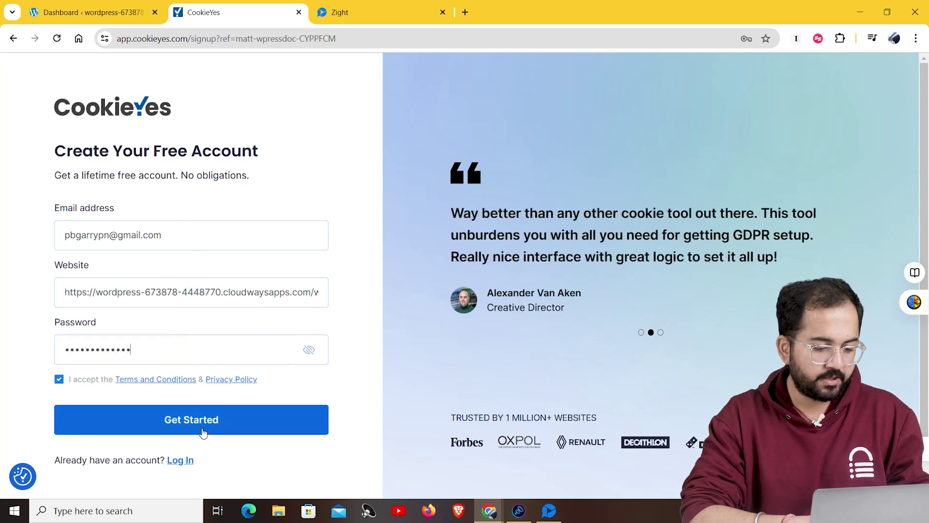
{"action": "left_click", "coordinate": [203, 433]}
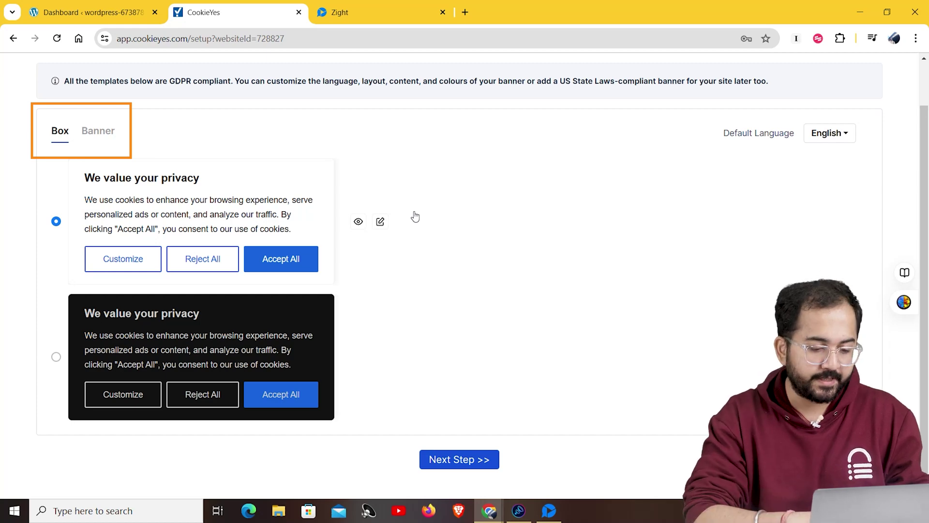
Choose the first full-width Banner template and continue to the installation step
{"action": "left_click", "coordinate": [92, 134]}
{"action": "scroll", "coordinate": [494, 365], "scroll_direction": "down", "scroll_amount": 2}
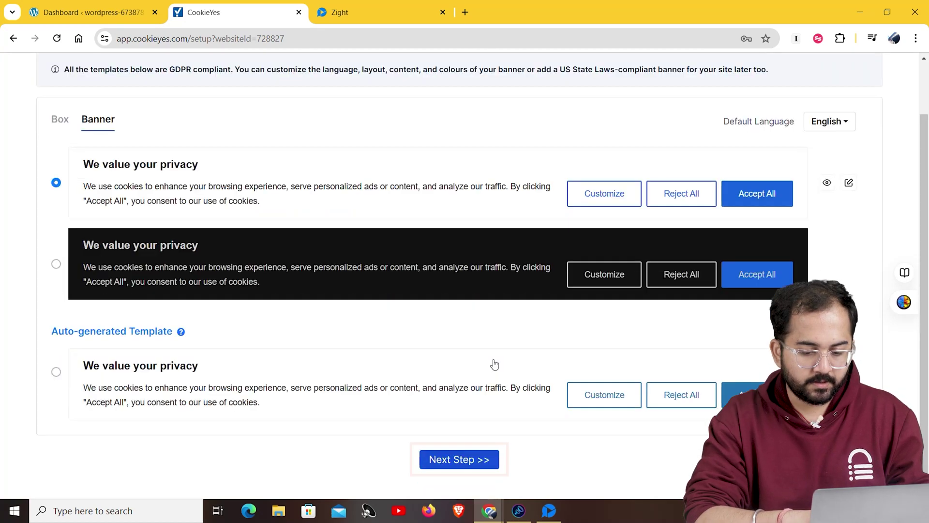
{"action": "left_click", "coordinate": [464, 461]}
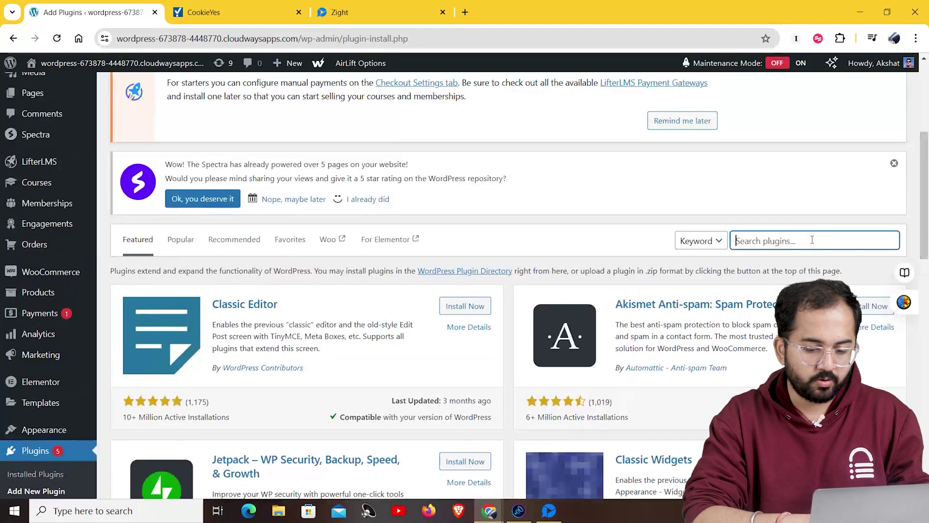
Search plugins for 'cookieyes', then install and activate the CookieYes plugin
{"action": "type", "text": "cookieyes"}
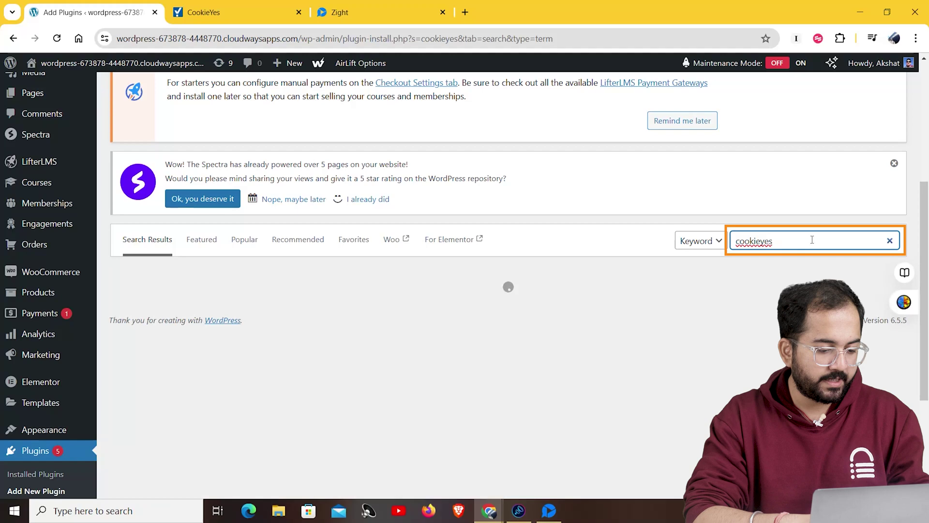
{"action": "scroll", "coordinate": [459, 355], "scroll_direction": "up", "scroll_amount": 1}
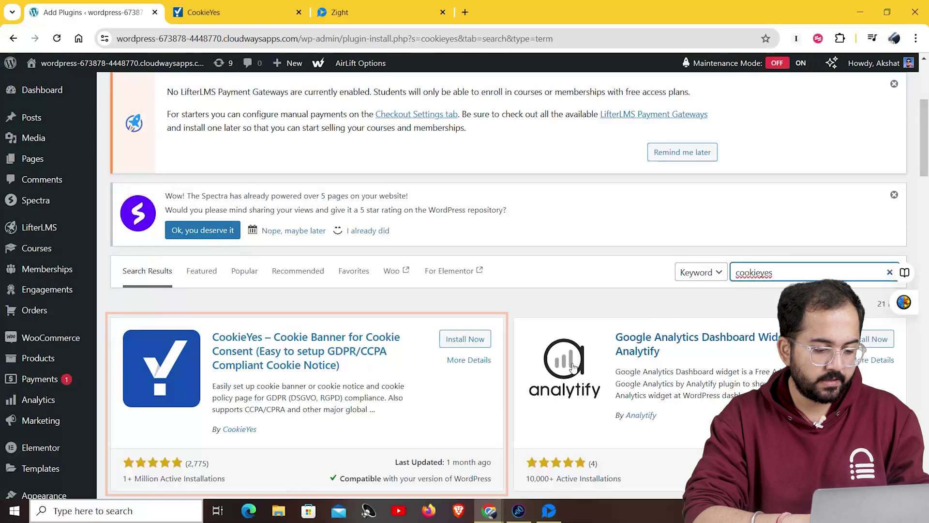
{"action": "left_click", "coordinate": [469, 339]}
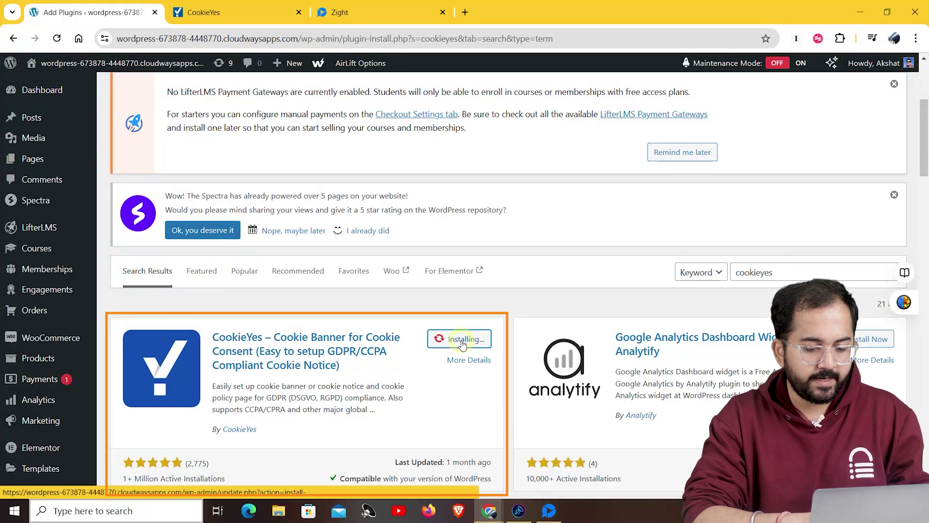
{"action": "left_click", "coordinate": [472, 340]}
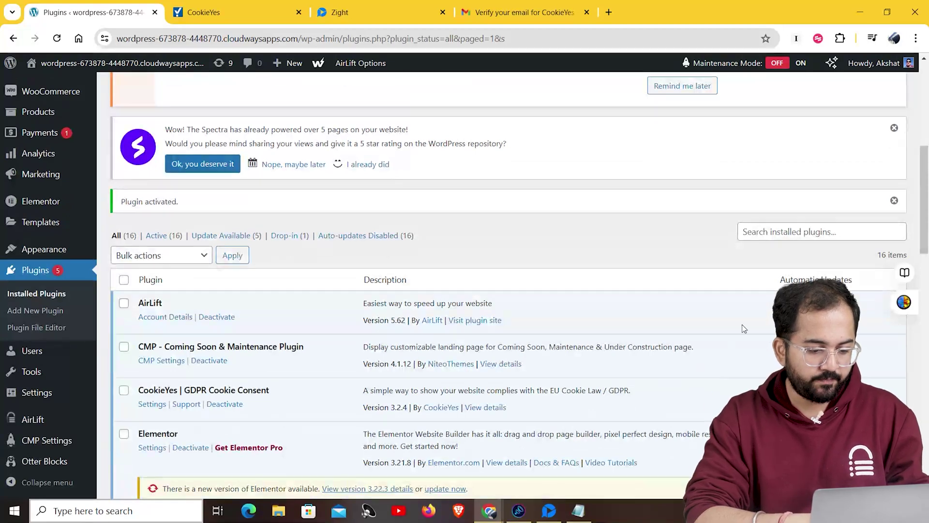
{"action": "scroll", "coordinate": [841, 246], "scroll_direction": "up", "scroll_amount": 1}
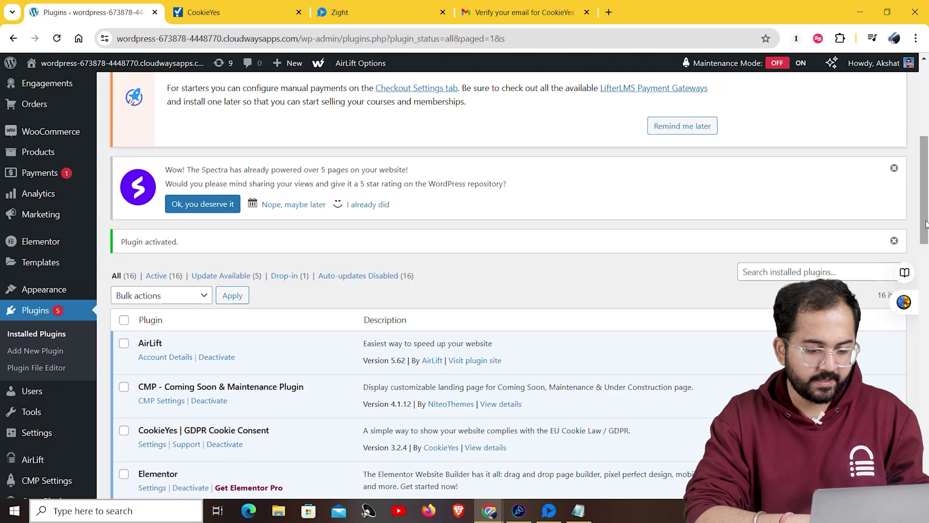
From the CookieYes plugin settings, connect the site to the web app and open its dashboard
{"action": "left_click", "coordinate": [152, 445]}
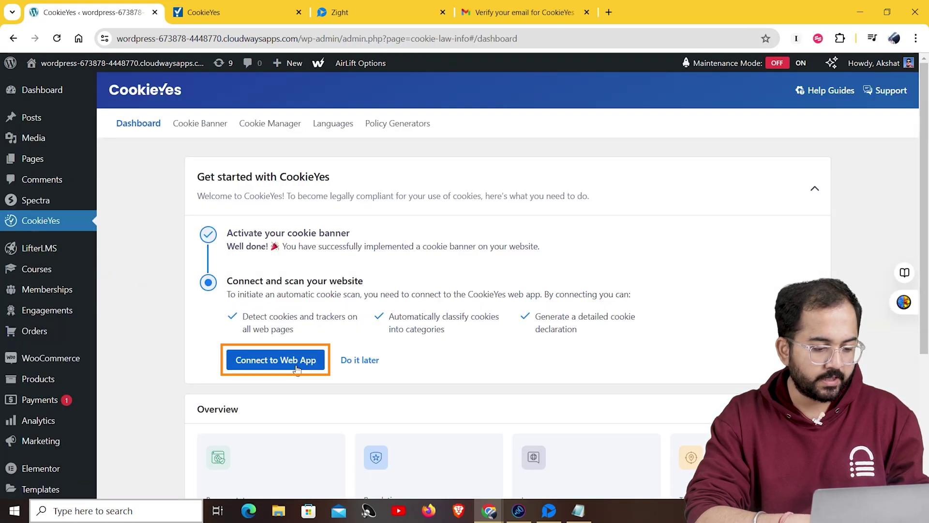
{"action": "left_click", "coordinate": [276, 360]}
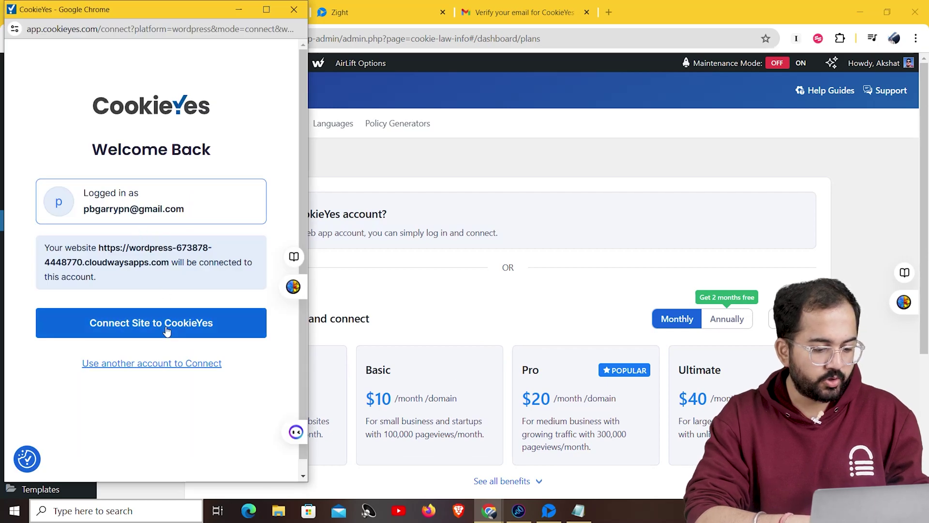
{"action": "left_click", "coordinate": [166, 330]}
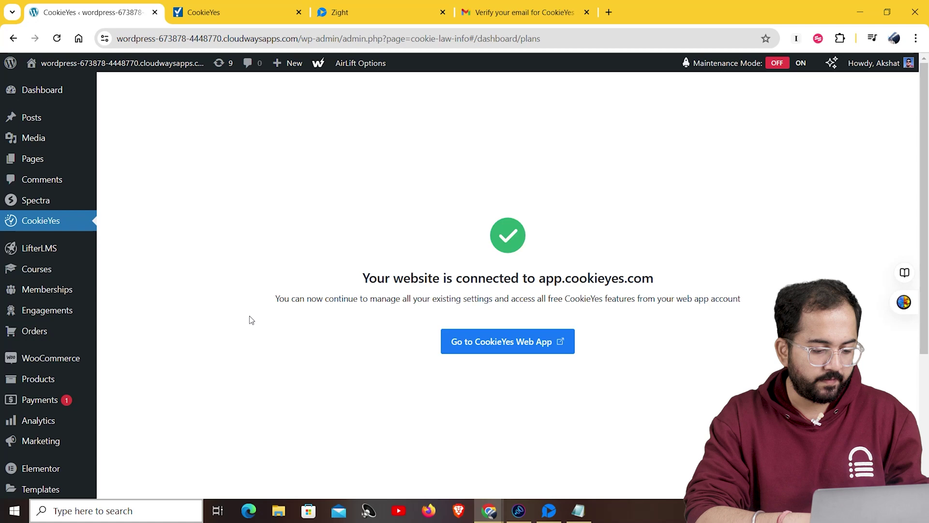
{"action": "left_click", "coordinate": [463, 349]}
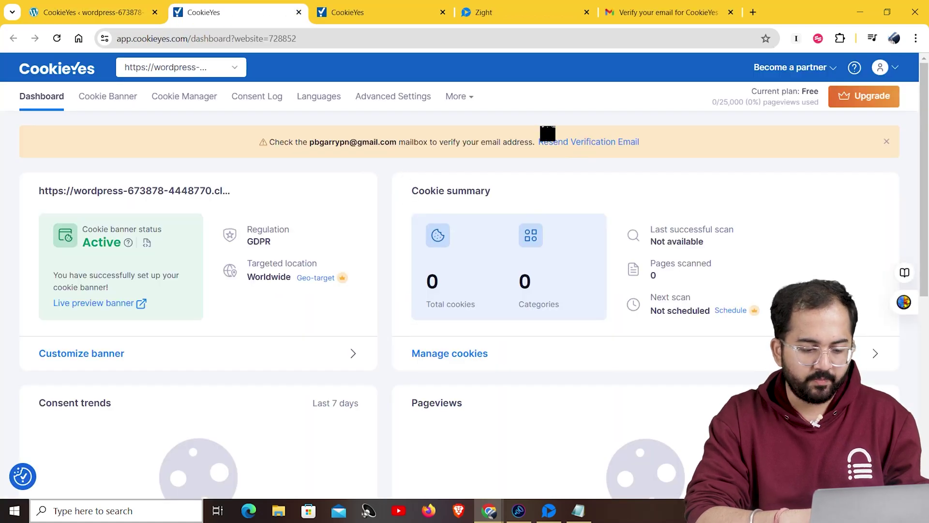
Verify the account email using the CookieYes message in Gmail
{"action": "left_click", "coordinate": [629, 12]}
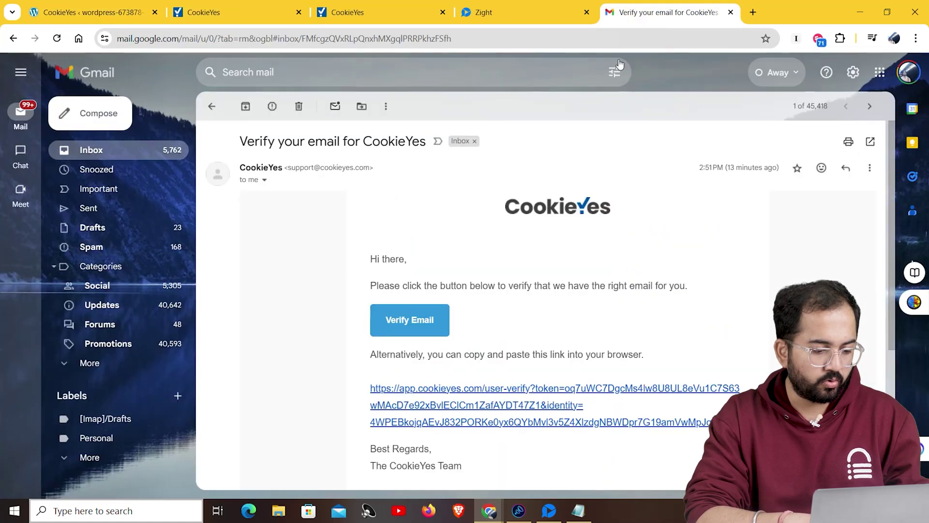
{"action": "left_click", "coordinate": [434, 325]}
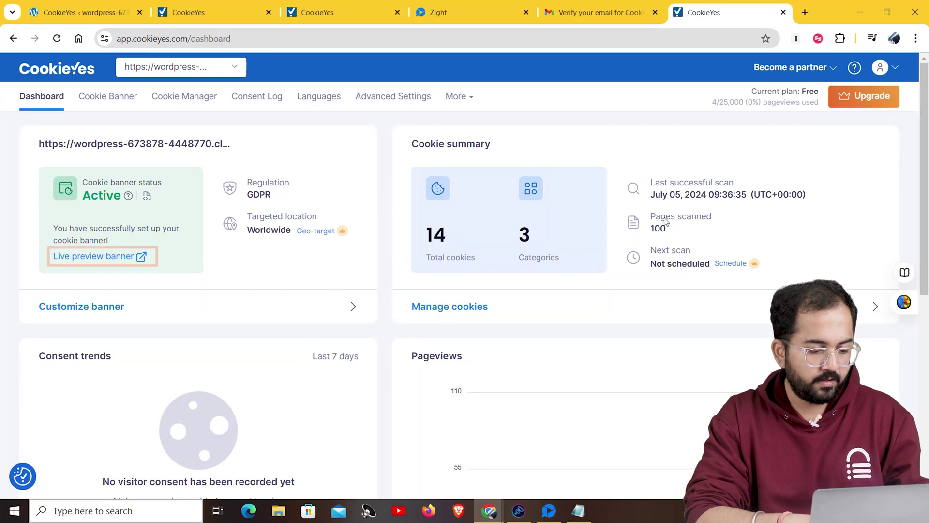
{"action": "left_click", "coordinate": [119, 258]}
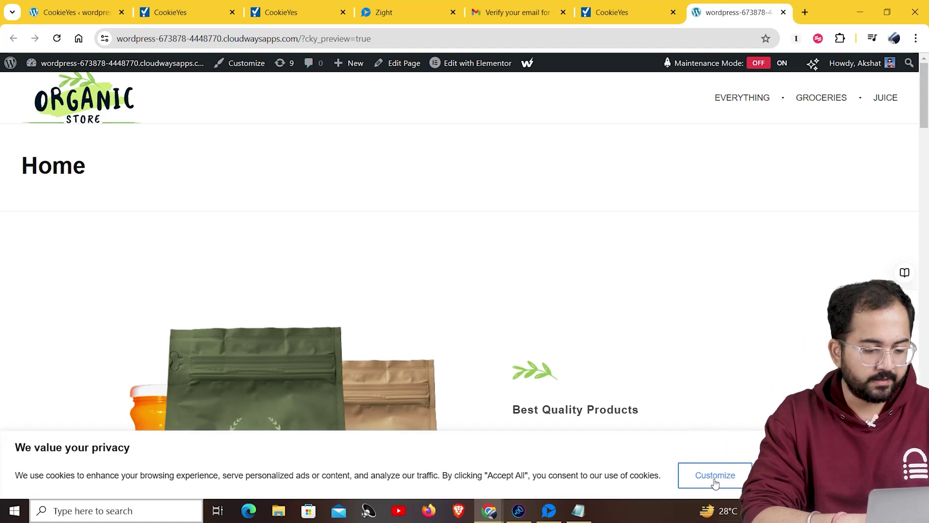
{"action": "left_click", "coordinate": [714, 475]}
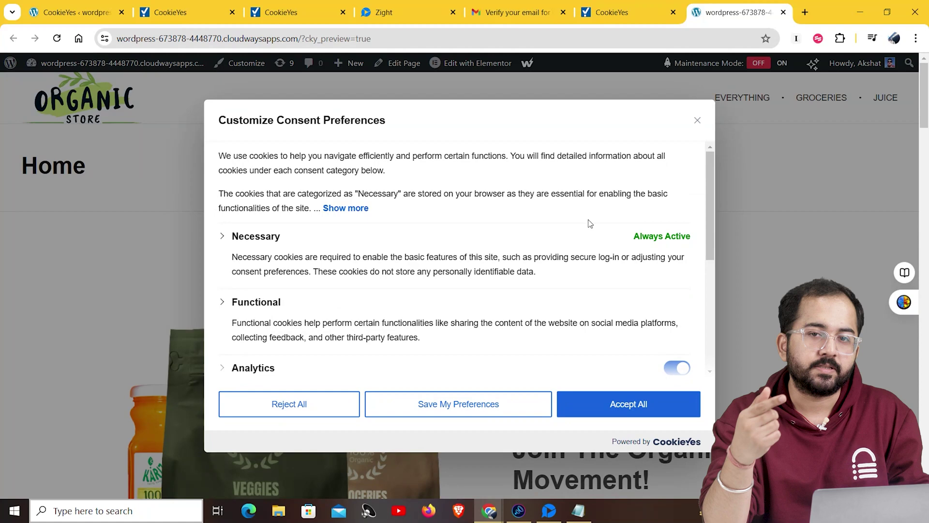
{"action": "scroll", "coordinate": [590, 223], "scroll_direction": "down", "scroll_amount": 5}
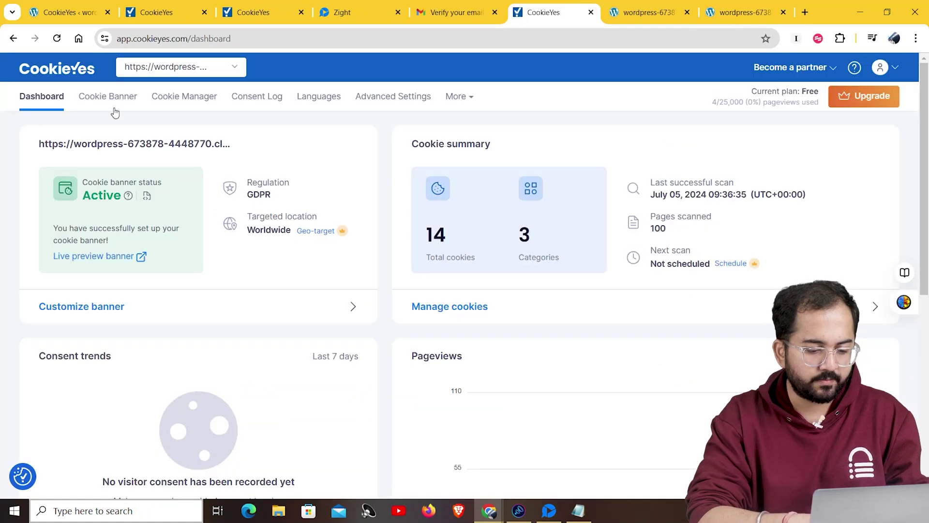
Review the banner's Layout and Content settings, then open the Cookie Manager
{"action": "left_click", "coordinate": [108, 97]}
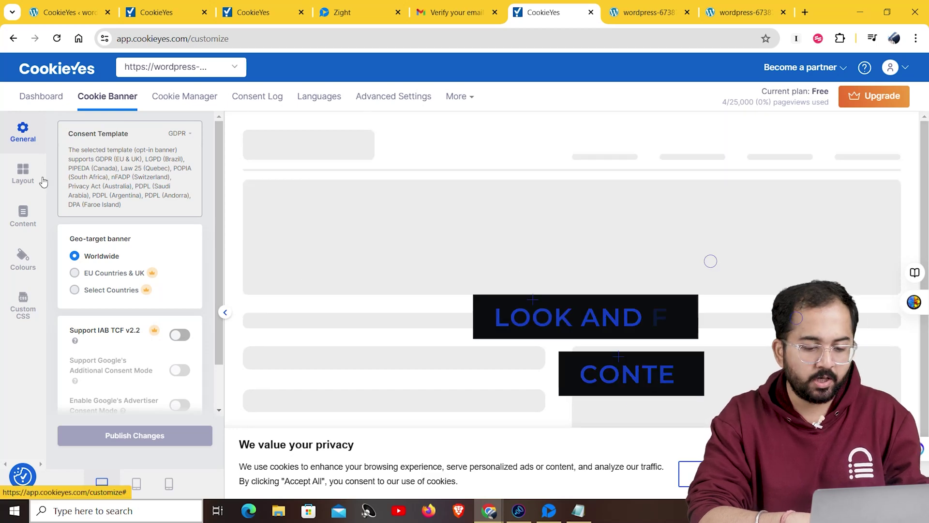
{"action": "left_click", "coordinate": [23, 173]}
{"action": "left_click", "coordinate": [23, 215]}
{"action": "left_click", "coordinate": [188, 99]}
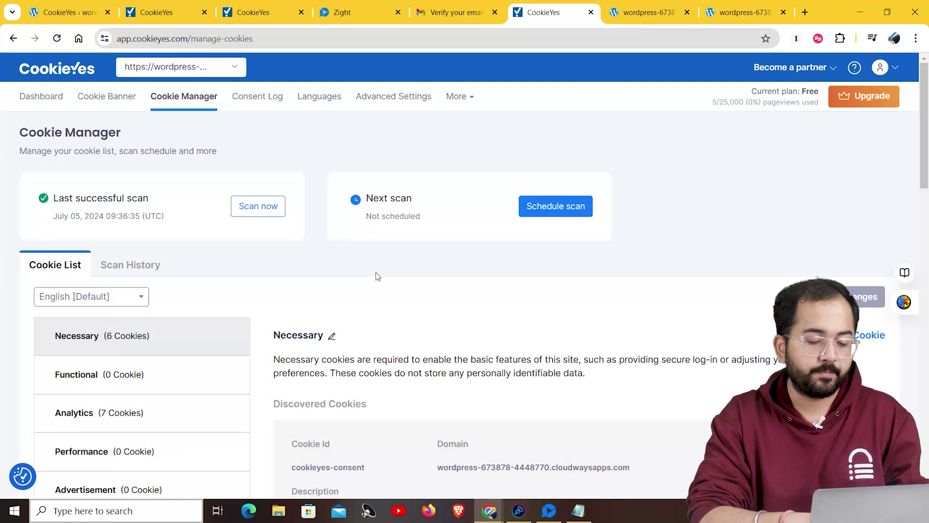
Check the empty Consent Log, then open Languages showing English as the default
{"action": "left_click", "coordinate": [255, 96]}
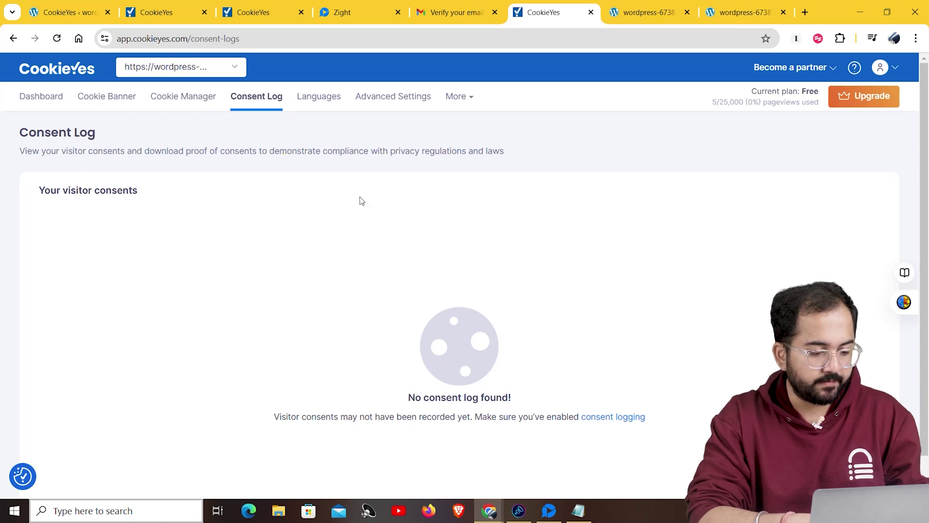
{"action": "left_click", "coordinate": [319, 97]}
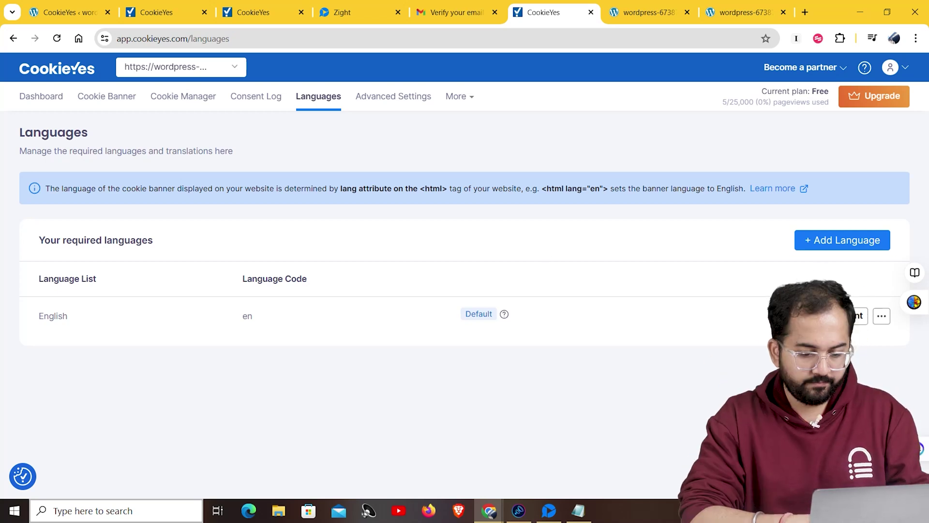
Cancel out of adding a language, then view the Advanced Settings page
{"action": "left_click", "coordinate": [844, 242]}
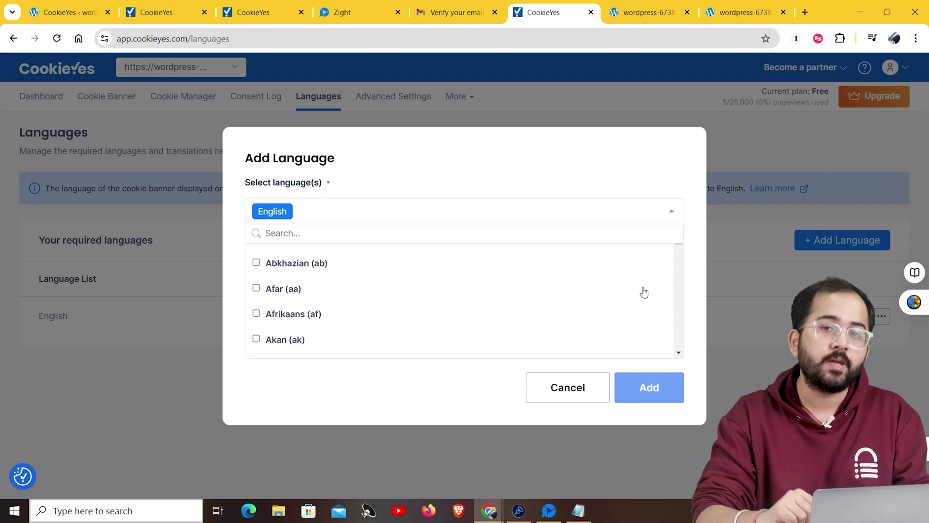
{"action": "left_click", "coordinate": [558, 397]}
{"action": "left_click", "coordinate": [385, 96]}
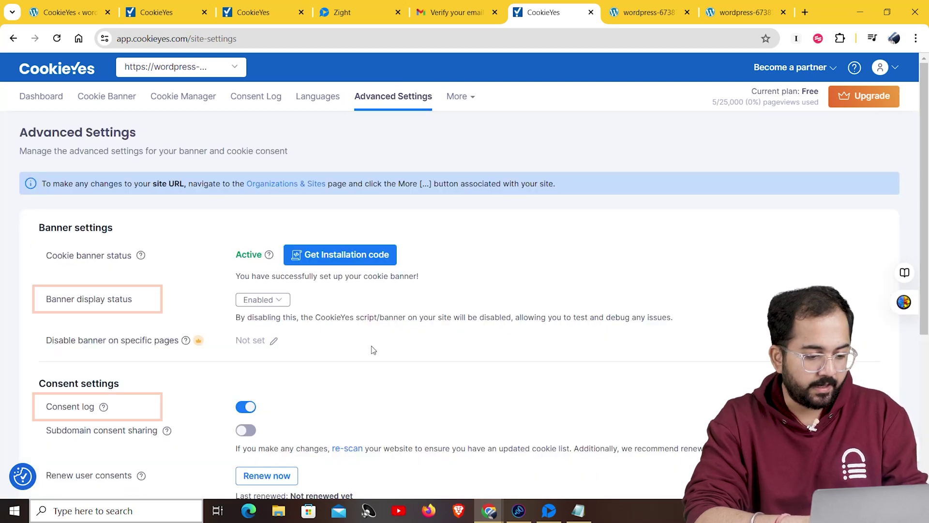
{"action": "left_click", "coordinate": [273, 300]}
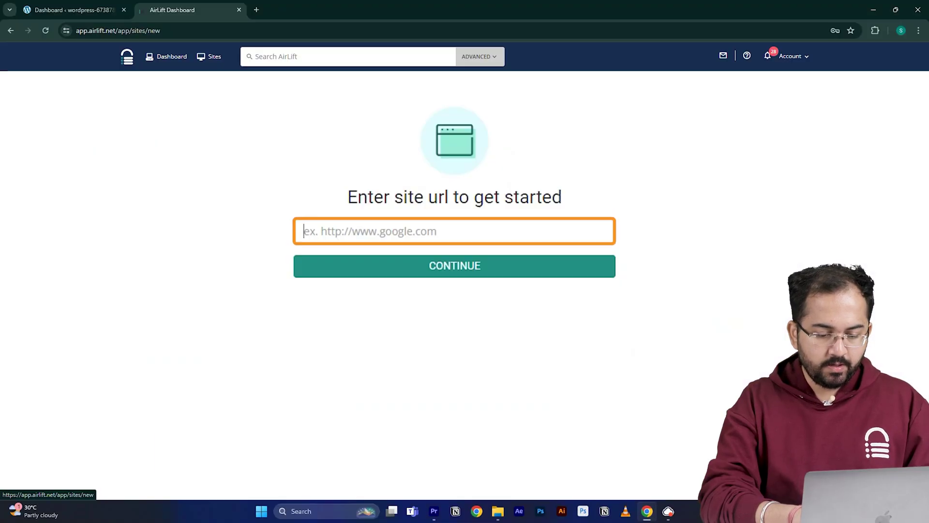
Submit the site URL to AirLift and review the performance report scoring 56 then 98
{"action": "type", "text": "https://wordpress-673878-4448699.cloudwaysapps.com/"}
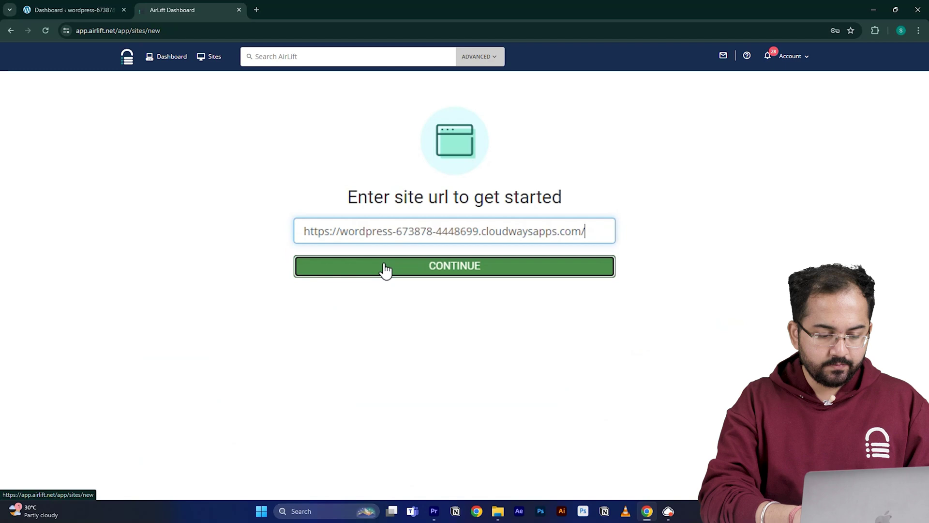
{"action": "left_click", "coordinate": [383, 270]}
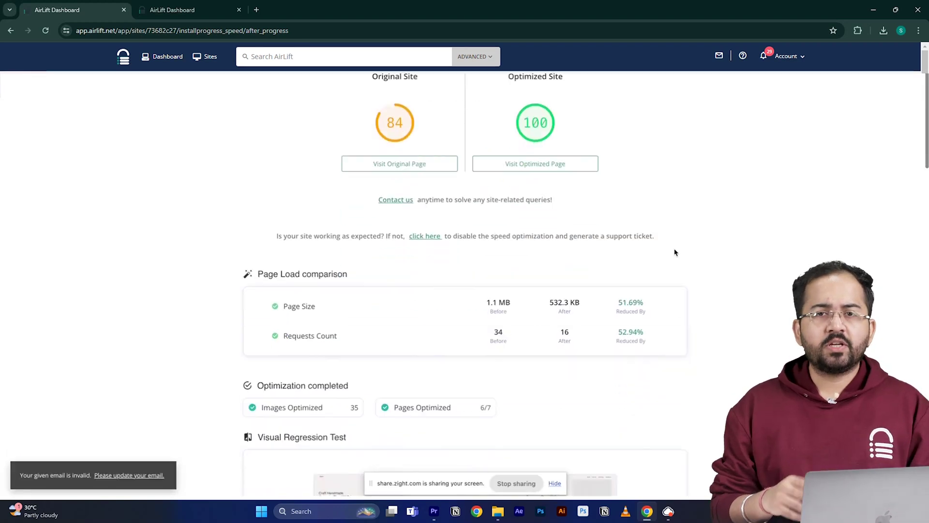
{"action": "scroll", "coordinate": [676, 252], "scroll_direction": "down", "scroll_amount": 3}
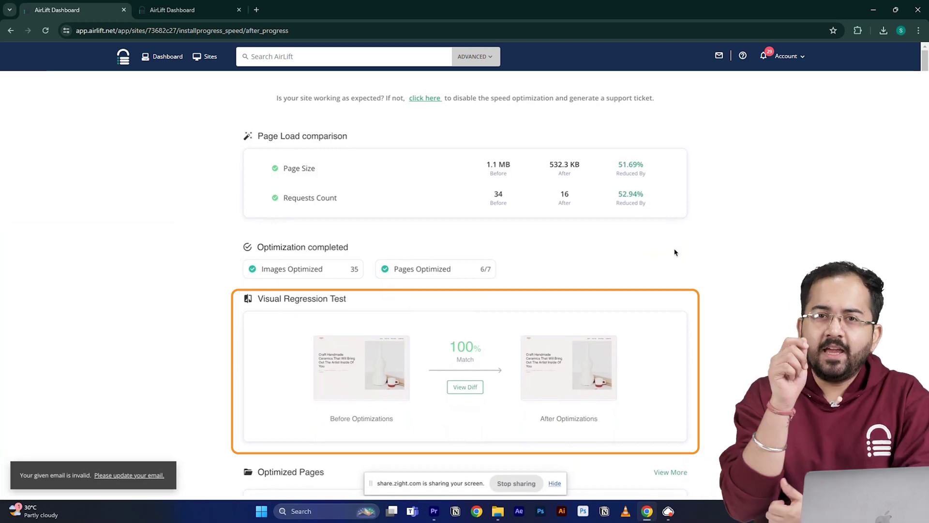
{"action": "scroll", "coordinate": [676, 252], "scroll_direction": "up", "scroll_amount": 5}
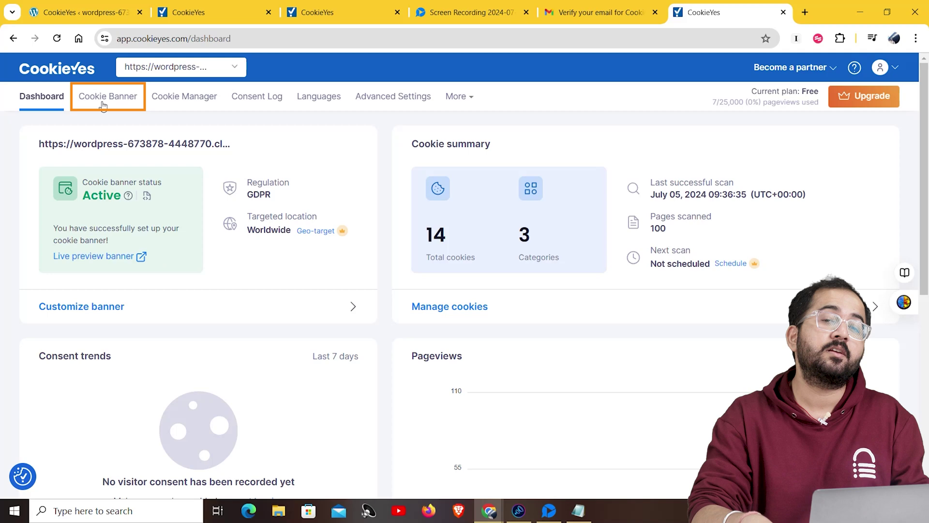
Switch the cookie banner to the US State Laws template
{"action": "left_click", "coordinate": [104, 101]}
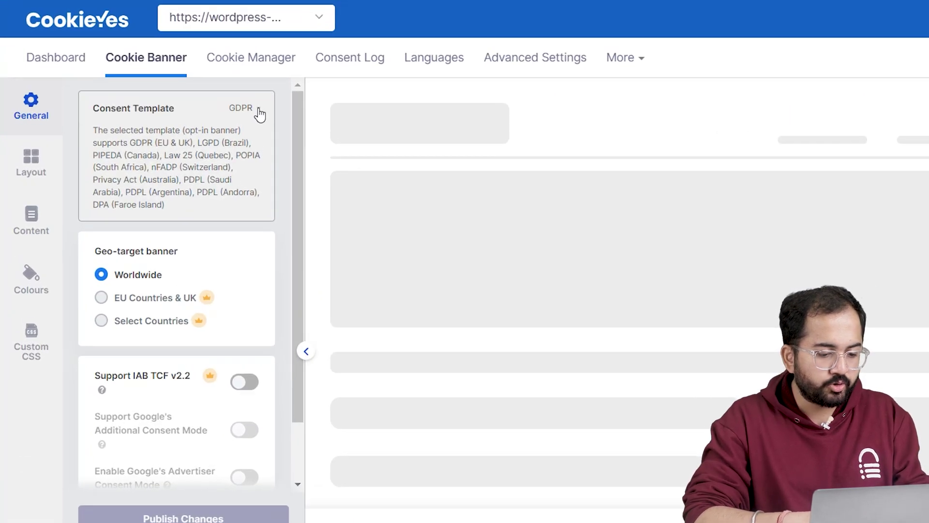
{"action": "left_click", "coordinate": [189, 133]}
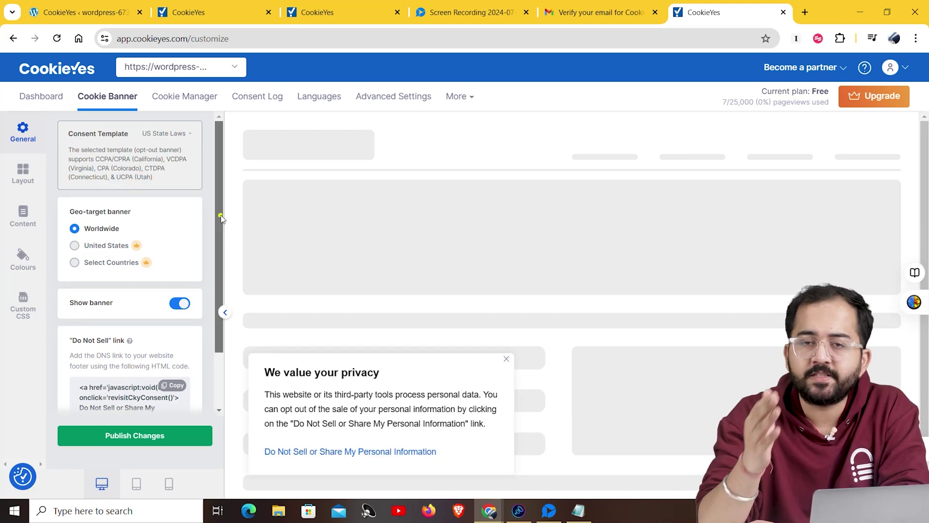
{"action": "left_click_drag", "start_coordinate": [221, 217], "coordinate": [221, 271]}
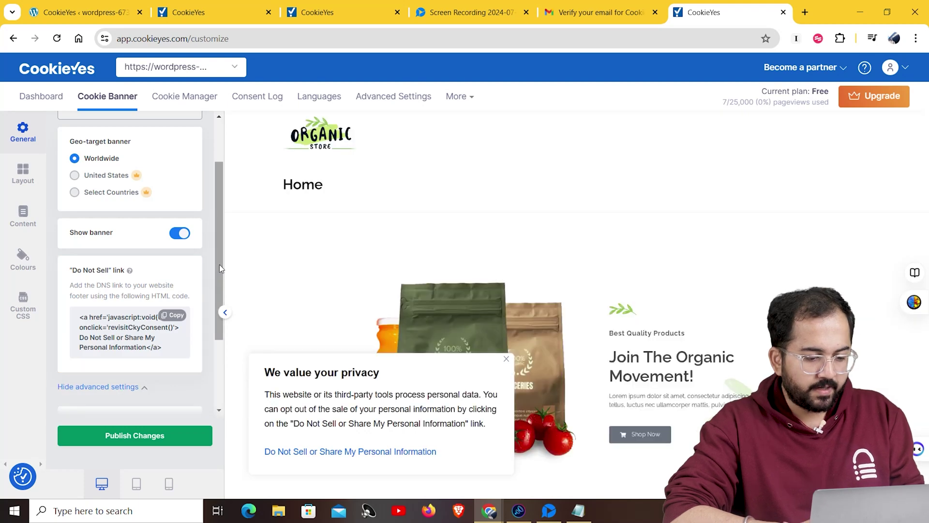
Set consent expiration to 14 days in advanced settings, leaving reload-on-consent off
{"action": "left_click", "coordinate": [100, 386]}
{"action": "scroll", "coordinate": [216, 321], "scroll_direction": "down", "scroll_amount": 2}
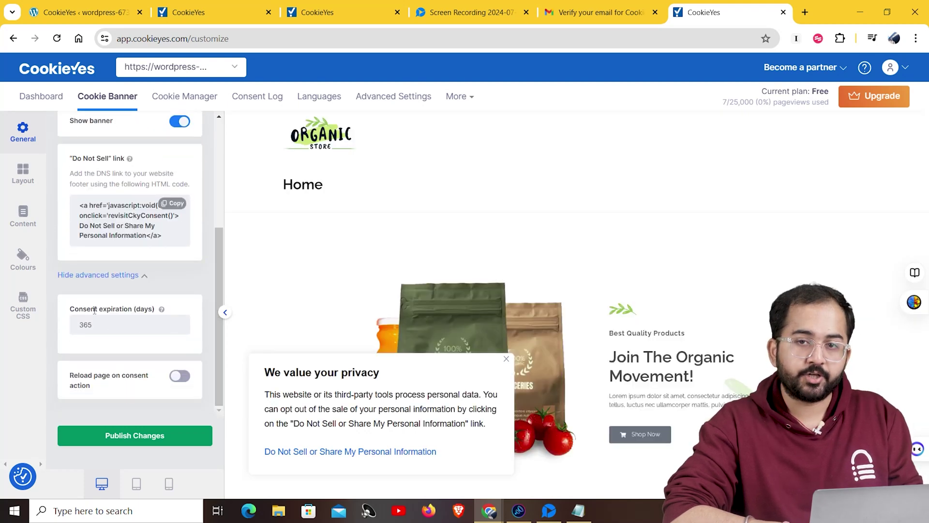
{"action": "left_click_drag", "start_coordinate": [95, 324], "coordinate": [79, 324]}
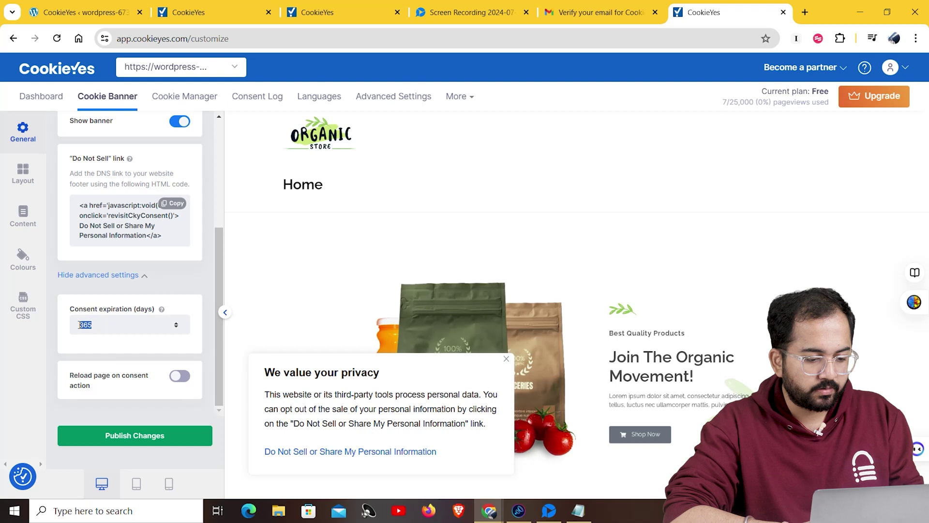
{"action": "type", "text": "14"}
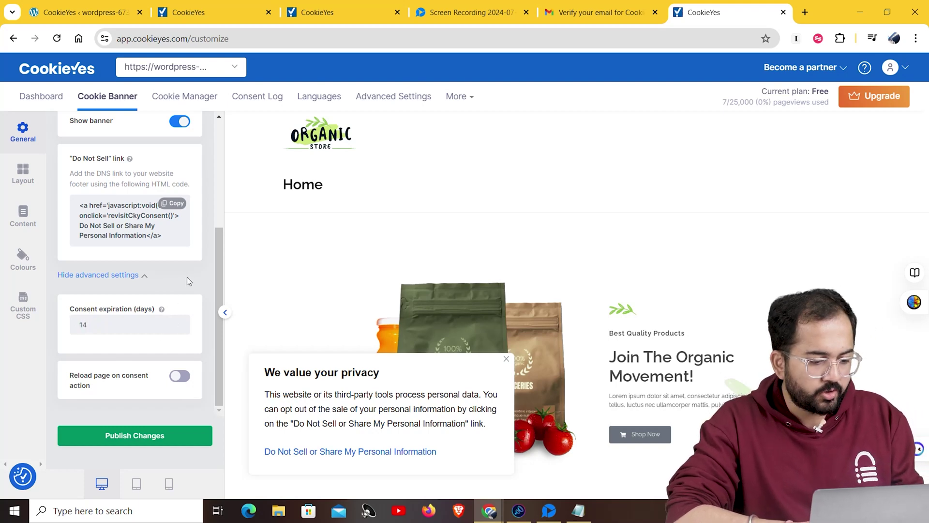
{"action": "left_click", "coordinate": [176, 379]}
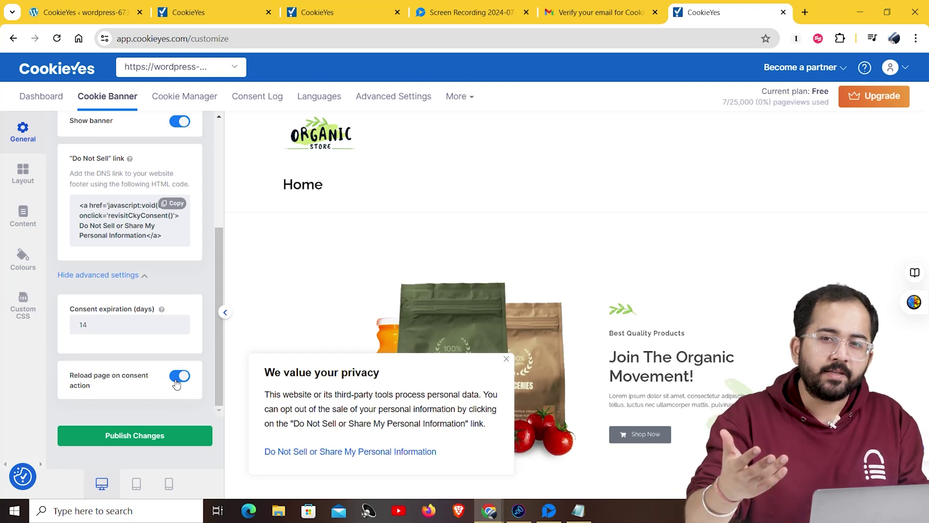
{"action": "left_click", "coordinate": [177, 380]}
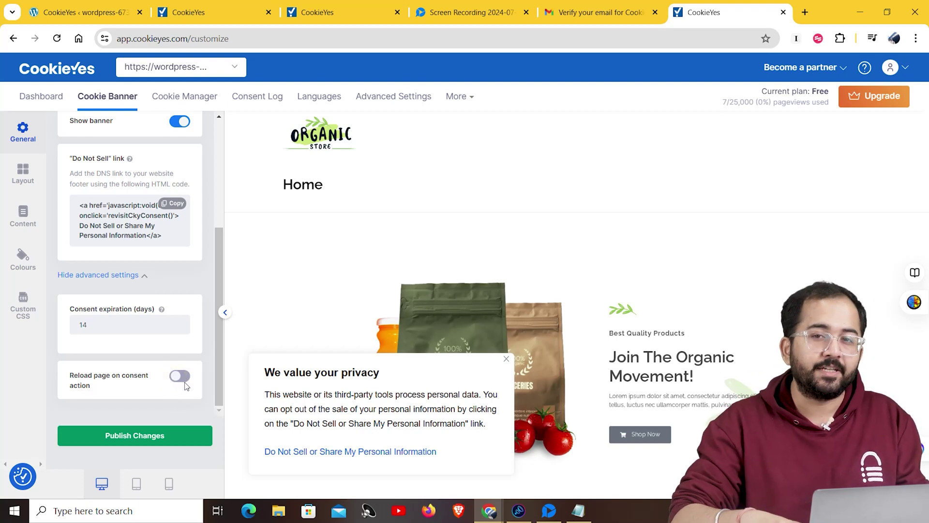
Switch the cookie notice layout to a full-width Banner positioned at the bottom
{"action": "left_click", "coordinate": [22, 172]}
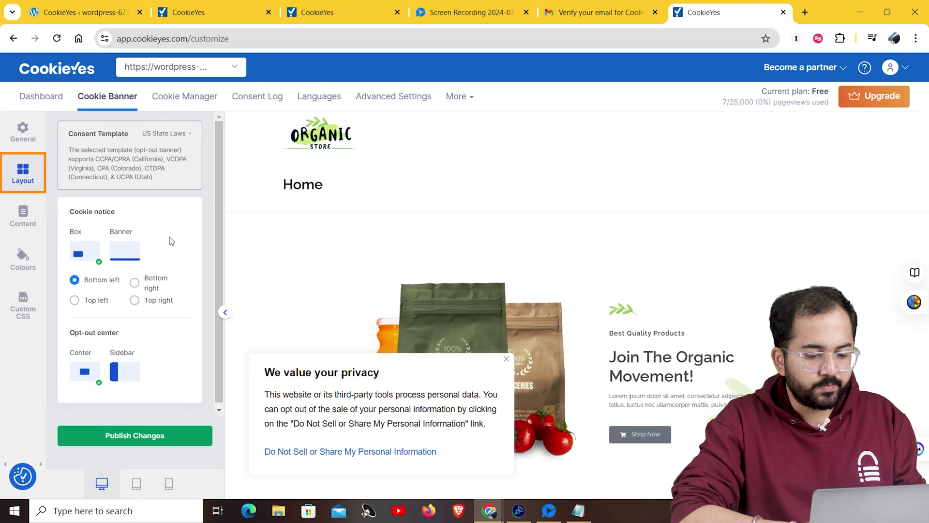
{"action": "left_click", "coordinate": [122, 252]}
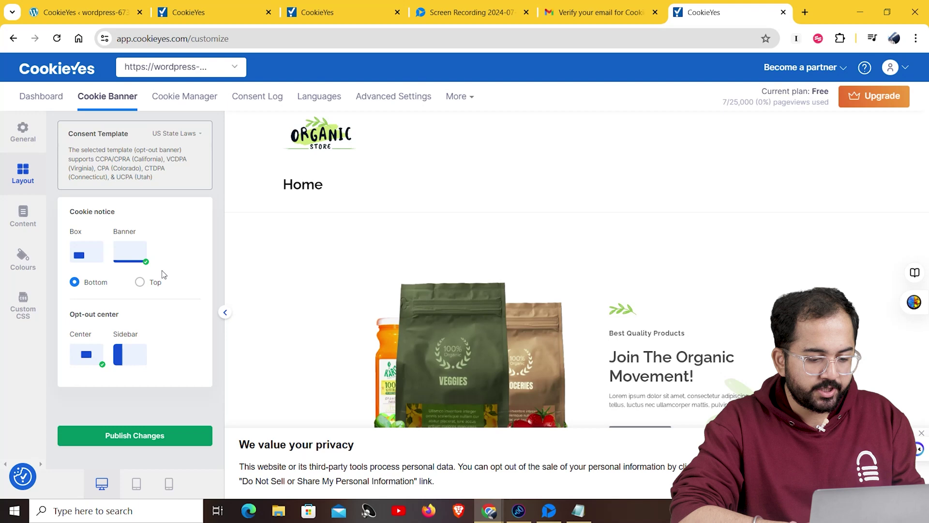
{"action": "left_click", "coordinate": [140, 282]}
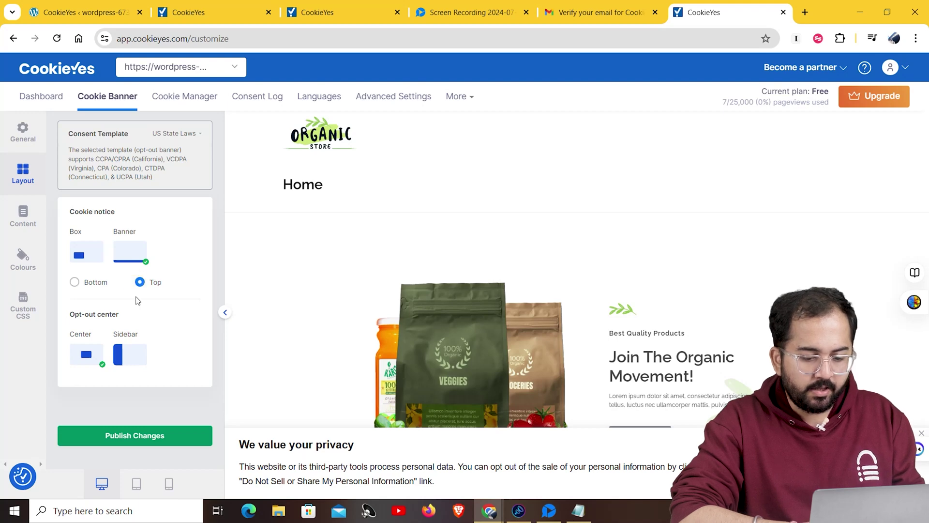
{"action": "left_click", "coordinate": [79, 284]}
{"action": "left_click", "coordinate": [28, 217]}
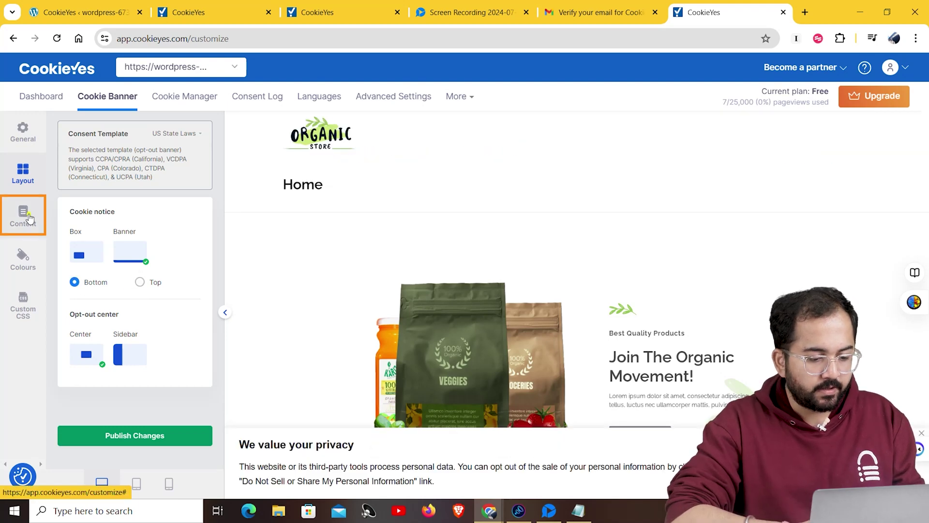
Turn the Cookie Policy link off in the Cookie Notice content
{"action": "left_click", "coordinate": [194, 210]}
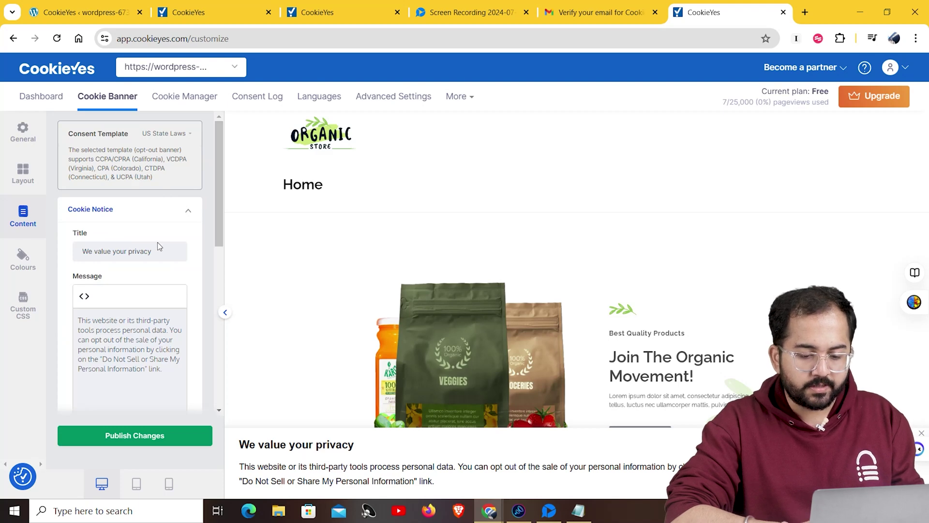
{"action": "scroll", "coordinate": [158, 242], "scroll_direction": "down", "scroll_amount": 2}
{"action": "left_click_drag", "start_coordinate": [217, 239], "coordinate": [203, 296]}
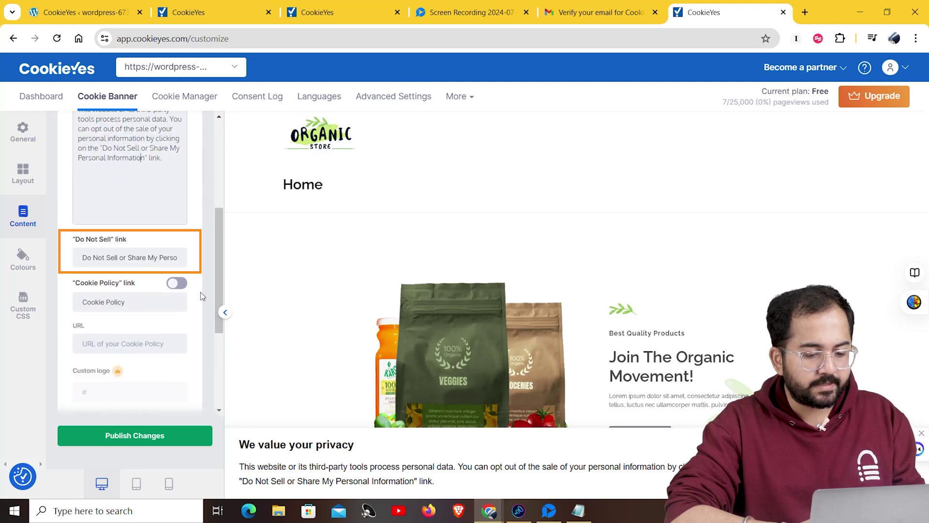
{"action": "left_click", "coordinate": [176, 282]}
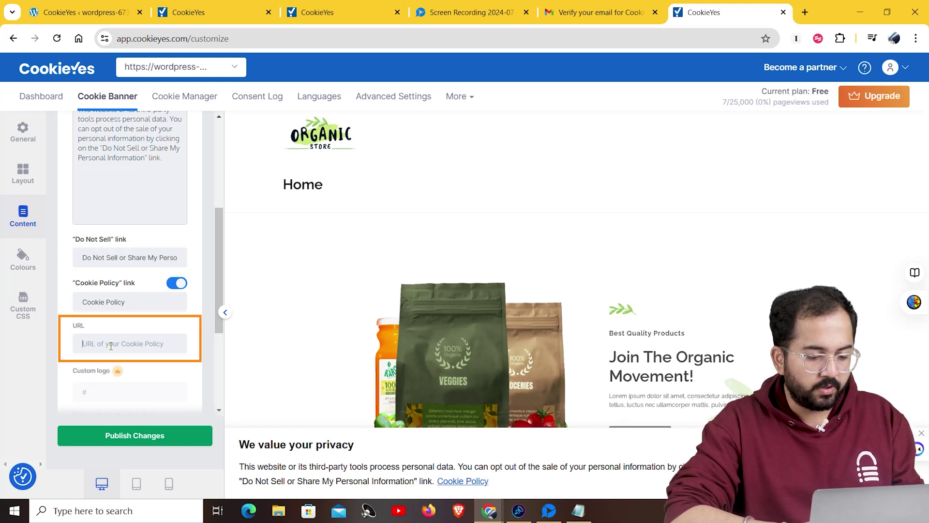
{"action": "left_click", "coordinate": [177, 283]}
Try renaming the Opt-out Center 'Show more' label to 'Read more', then revert it
{"action": "scroll", "coordinate": [186, 308], "scroll_direction": "down", "scroll_amount": 4}
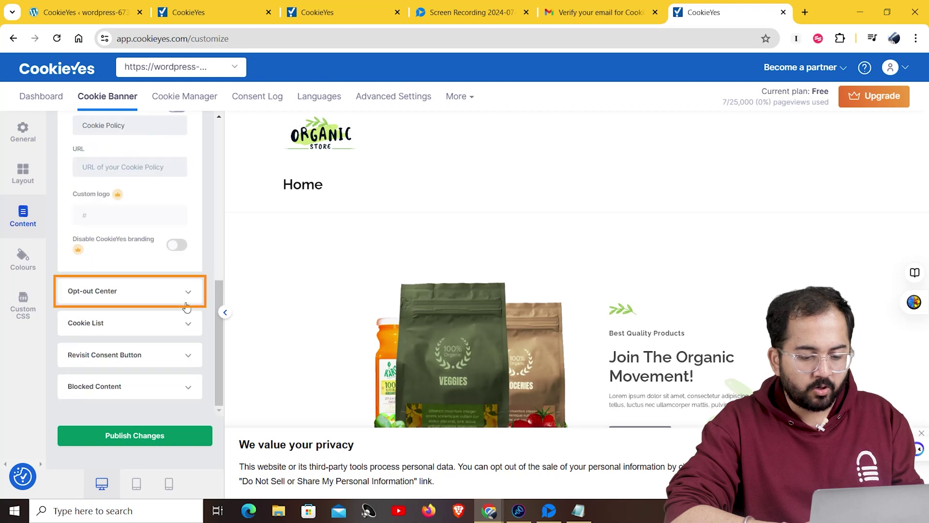
{"action": "left_click", "coordinate": [186, 308]}
{"action": "scroll", "coordinate": [217, 243], "scroll_direction": "up", "scroll_amount": 5}
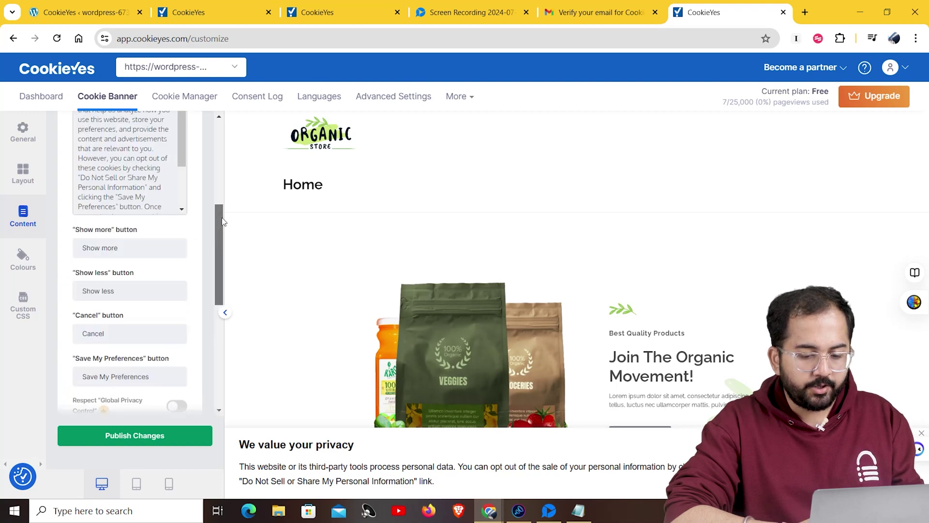
{"action": "scroll", "coordinate": [224, 222], "scroll_direction": "down", "scroll_amount": 1}
{"action": "left_click", "coordinate": [100, 227]}
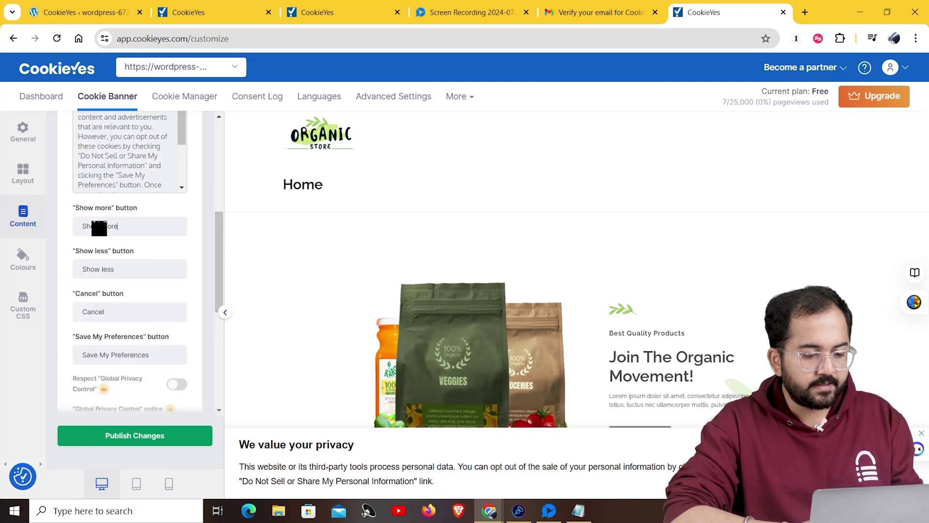
{"action": "double_click", "coordinate": [98, 226]}
{"action": "type", "text": "Read"}
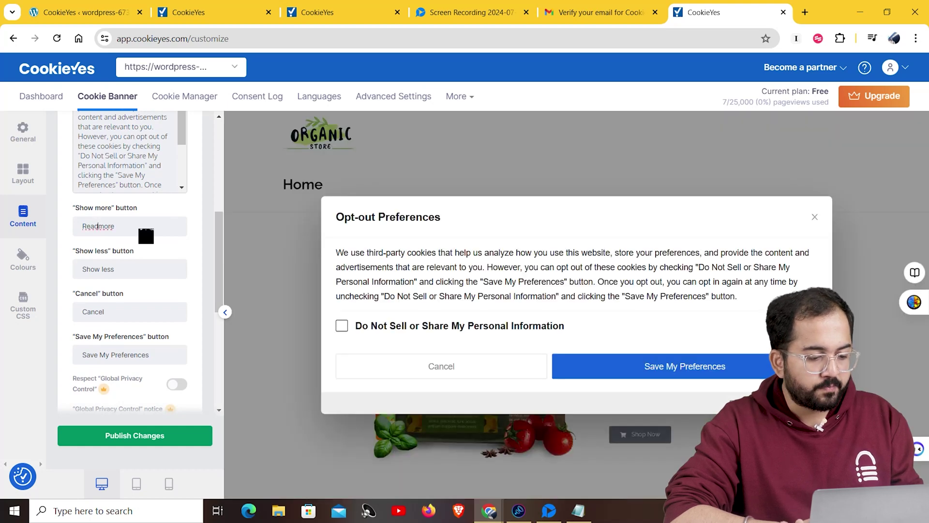
{"action": "key", "text": "ctrl+z"}
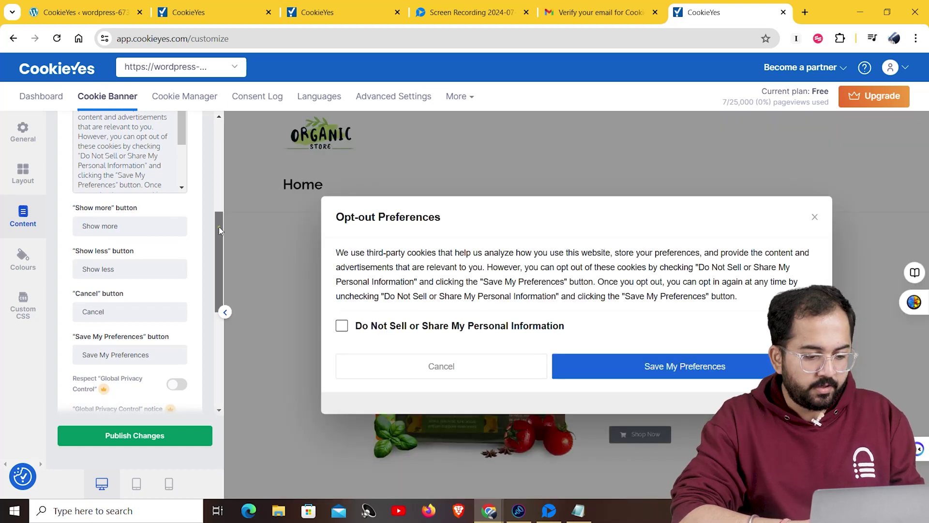
{"action": "left_click_drag", "start_coordinate": [219, 227], "coordinate": [219, 240]}
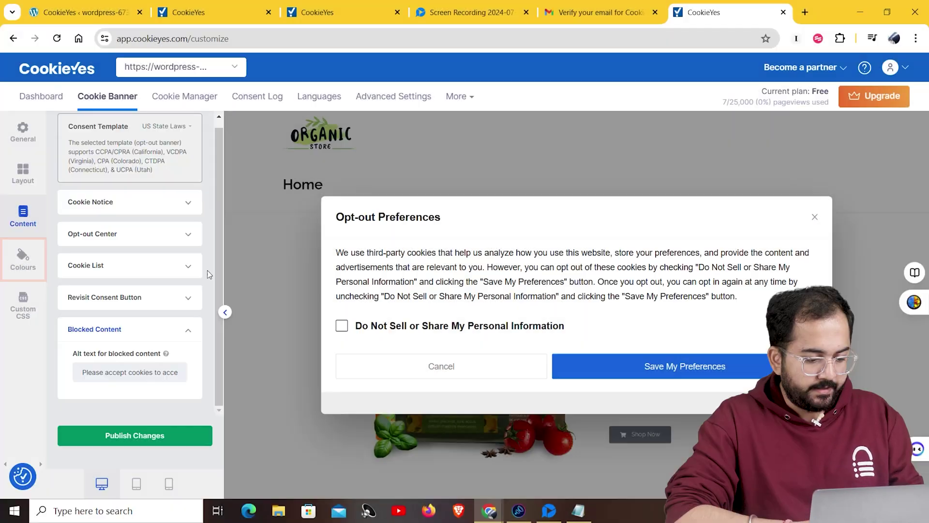
Give the banner the Auto-generated colour scheme instead of Dark and publish the changes
{"action": "left_click", "coordinate": [23, 256]}
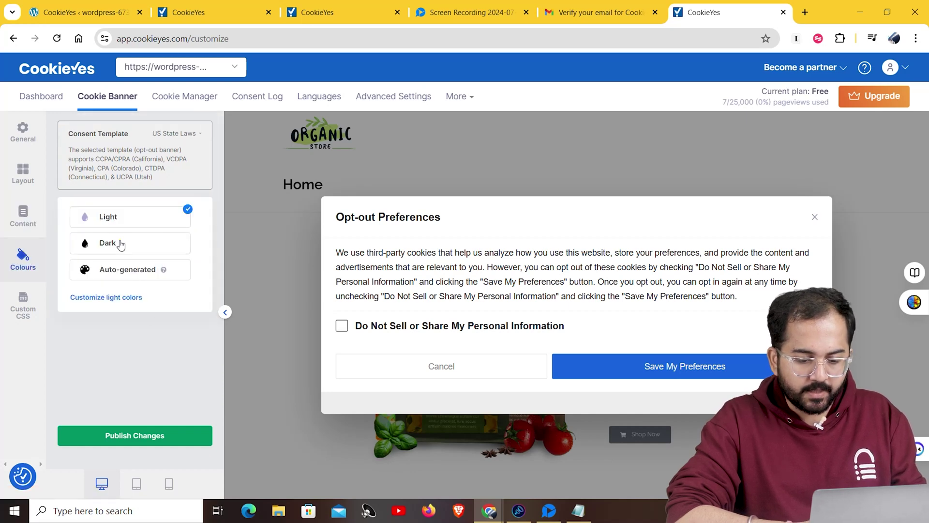
{"action": "left_click", "coordinate": [120, 242]}
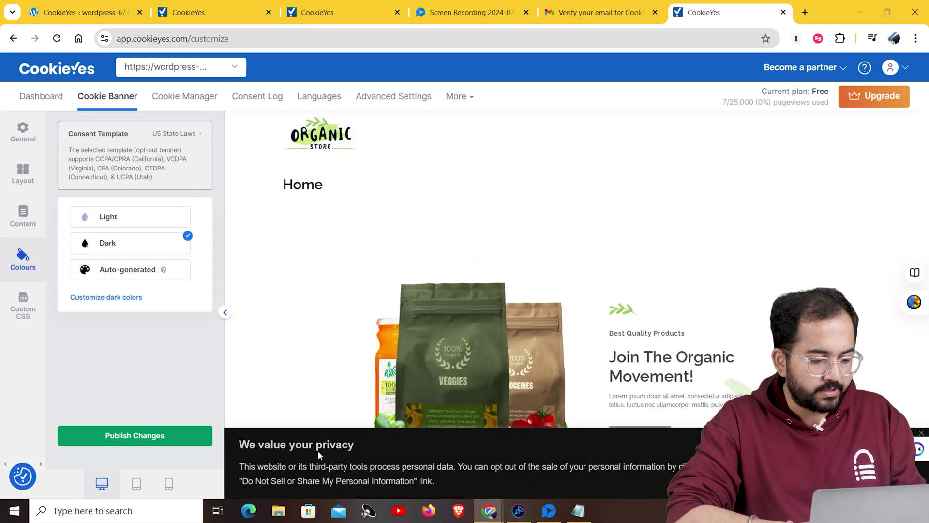
{"action": "left_click", "coordinate": [141, 273]}
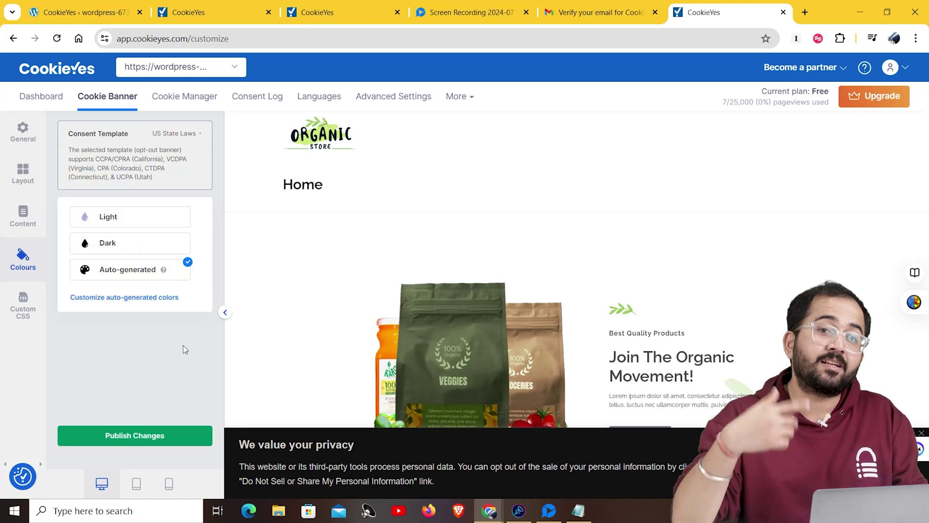
{"action": "left_click", "coordinate": [17, 313]}
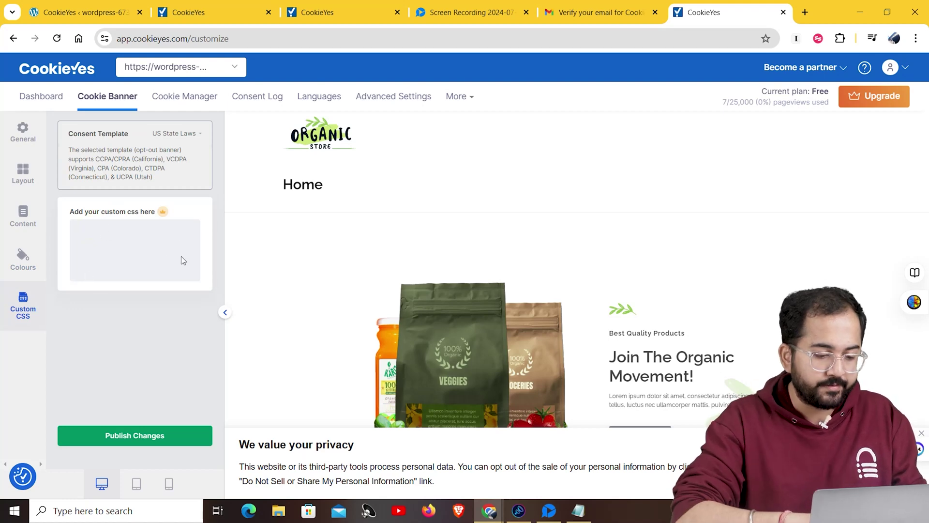
{"action": "left_click", "coordinate": [134, 437]}
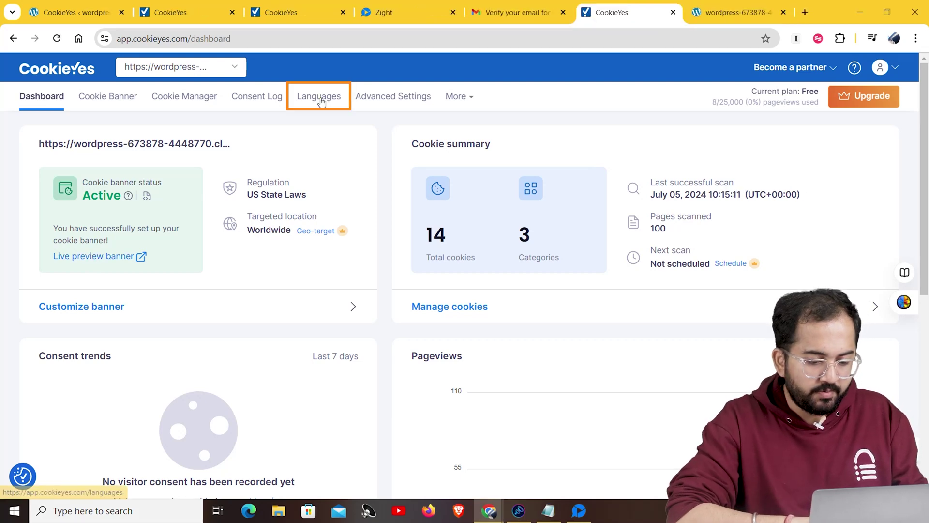
Add Spanish (es) as a banner language
{"action": "left_click", "coordinate": [319, 97]}
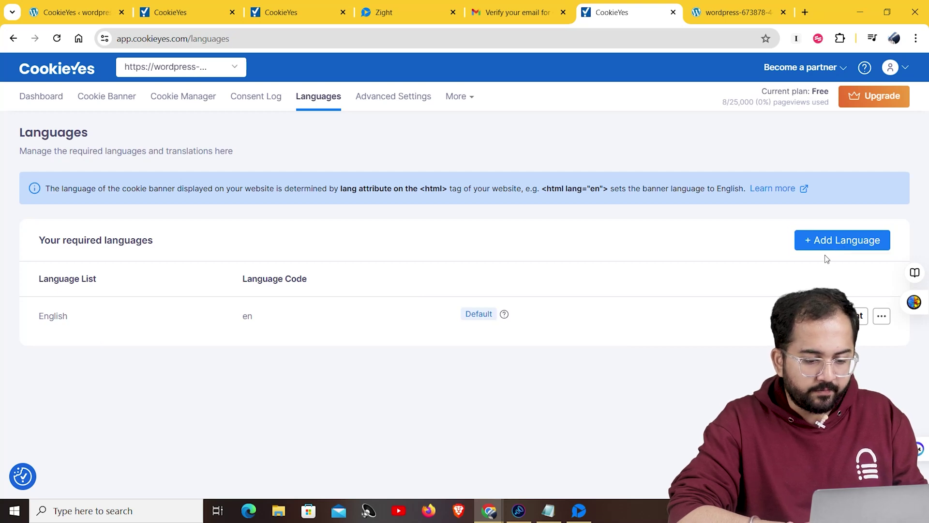
{"action": "left_click", "coordinate": [839, 245]}
{"action": "type", "text": "Spanish"}
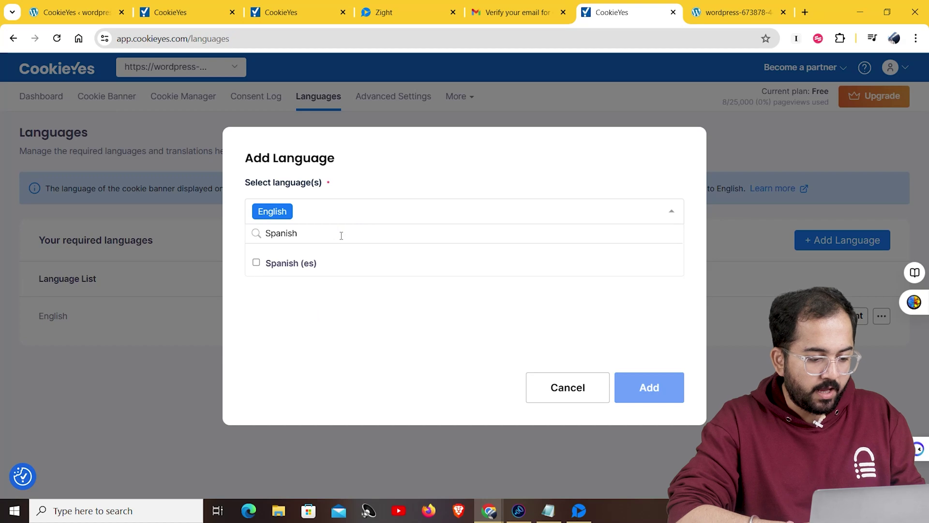
{"action": "left_click", "coordinate": [291, 263]}
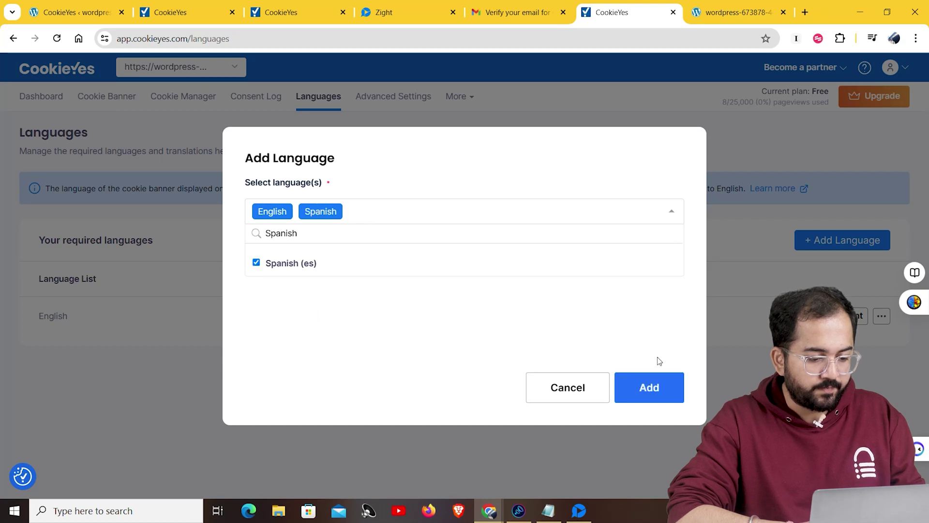
{"action": "left_click", "coordinate": [650, 387]}
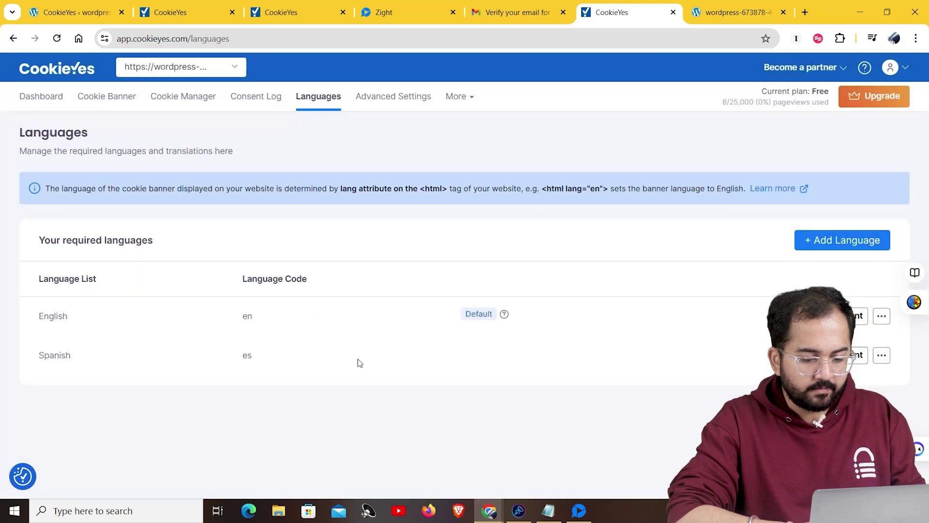
Publish the Spanish banner translation titled 'Valoramos tu privacidad'
{"action": "left_click", "coordinate": [641, 367]}
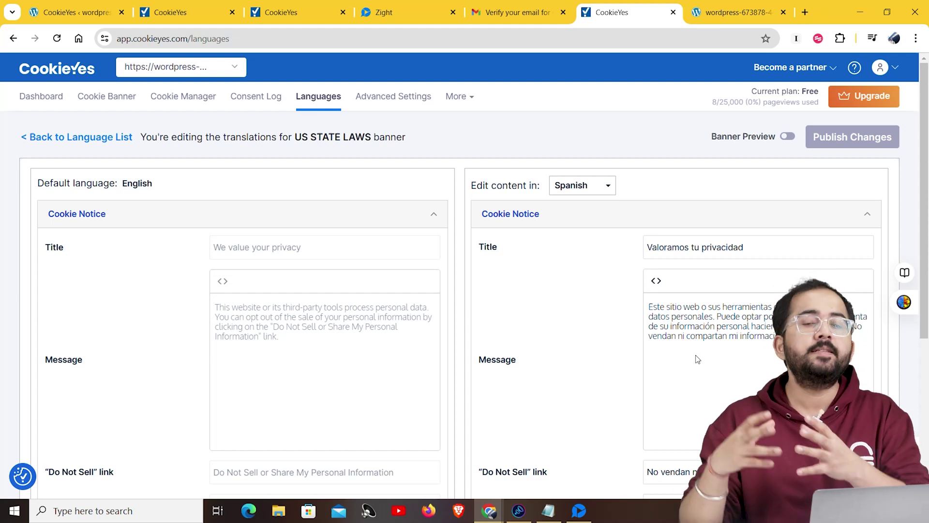
{"action": "scroll", "coordinate": [836, 139], "scroll_direction": "down", "scroll_amount": 1}
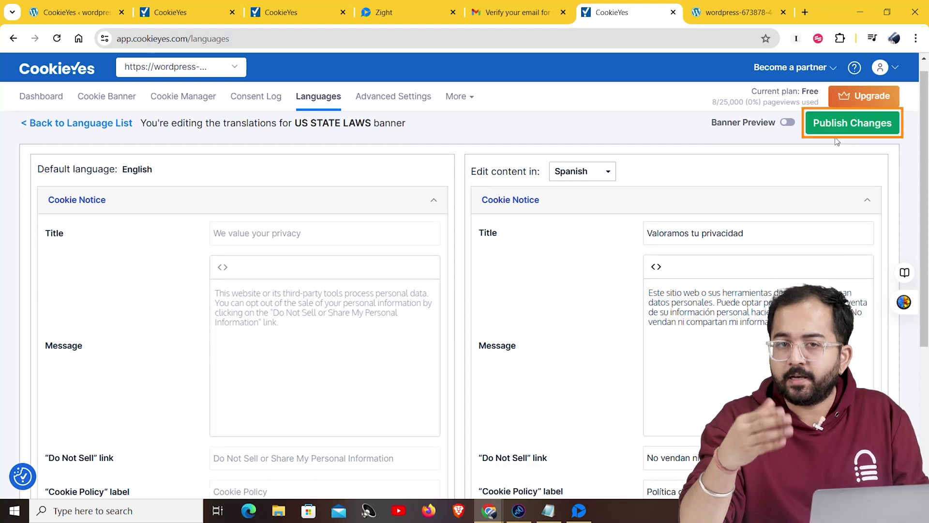
{"action": "left_click", "coordinate": [841, 128]}
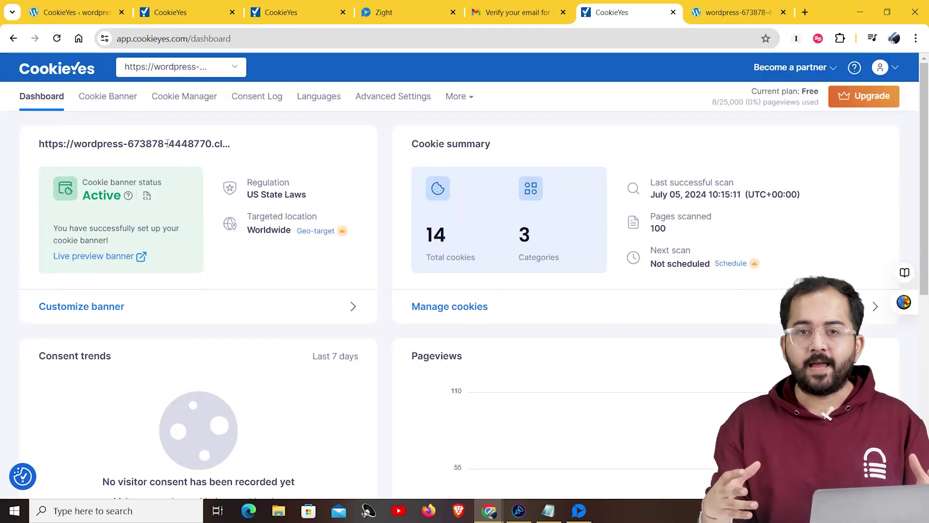
View the July 05 10:15:11 scan in the Cookie Manager's scan history
{"action": "left_click", "coordinate": [196, 96]}
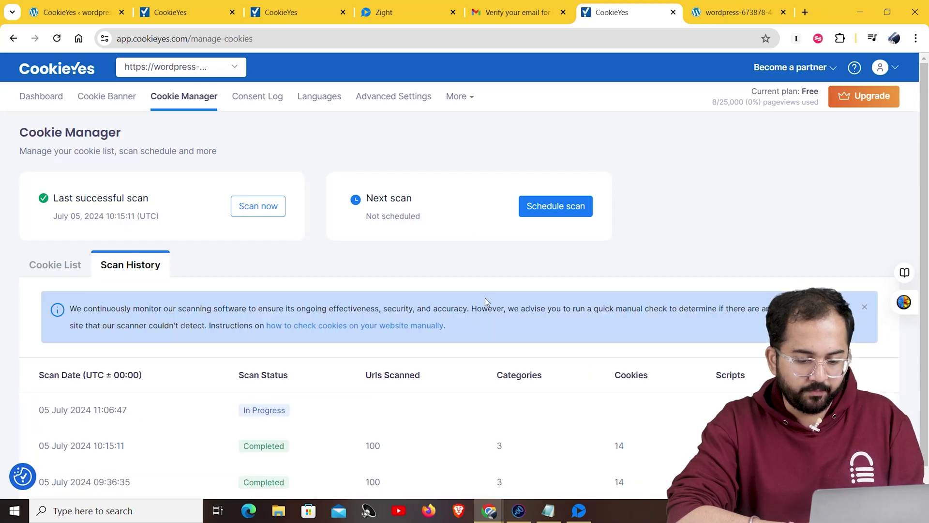
{"action": "scroll", "coordinate": [485, 298], "scroll_direction": "down", "scroll_amount": 1}
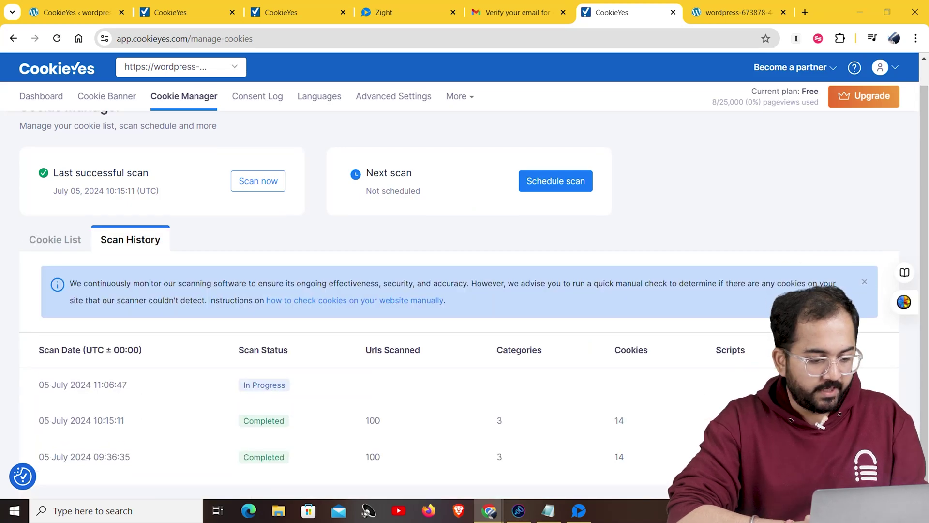
{"action": "left_click", "coordinate": [556, 418]}
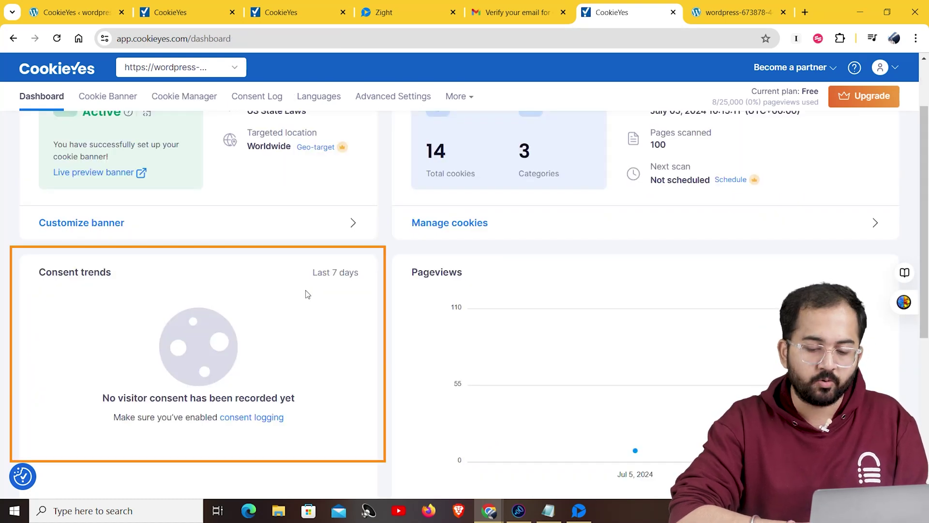
Publish the US State Laws cookie banner from Advanced Settings
{"action": "left_click", "coordinate": [252, 417]}
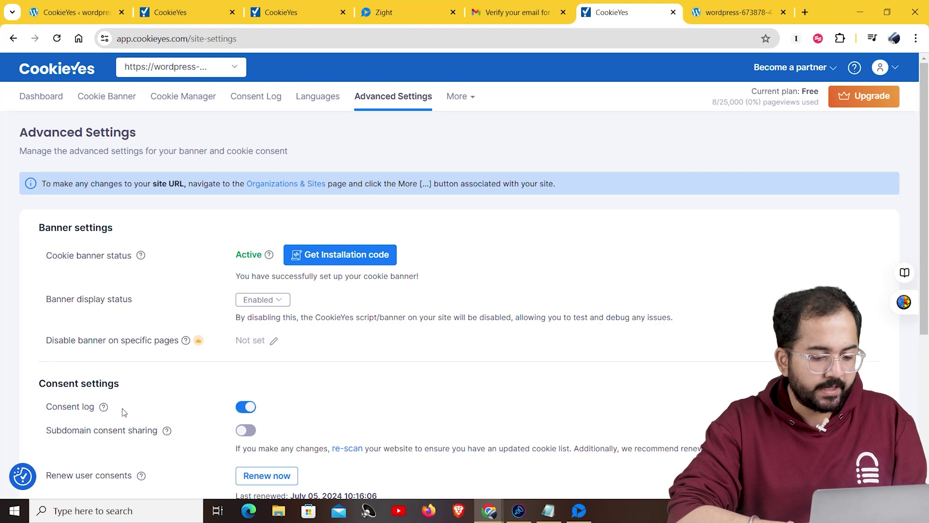
{"action": "mouse_move", "coordinate": [104, 407]}
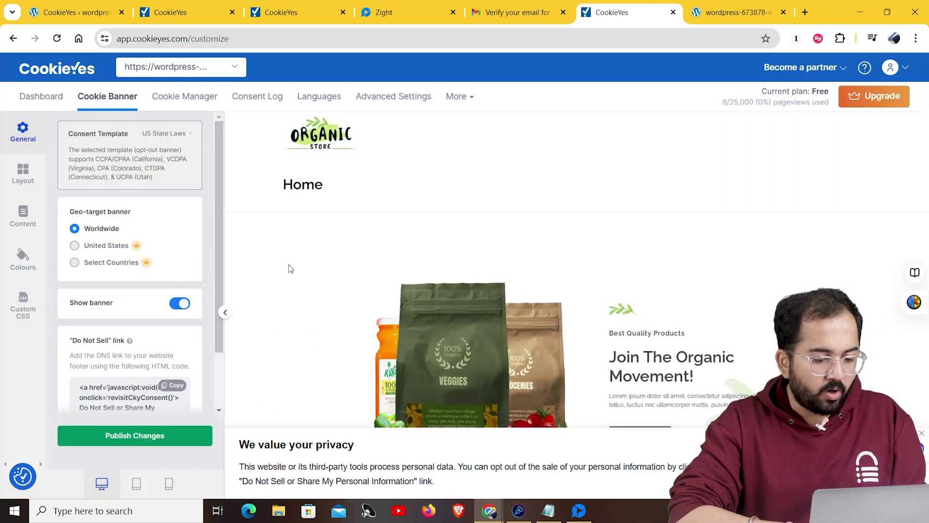
{"action": "left_click", "coordinate": [136, 435]}
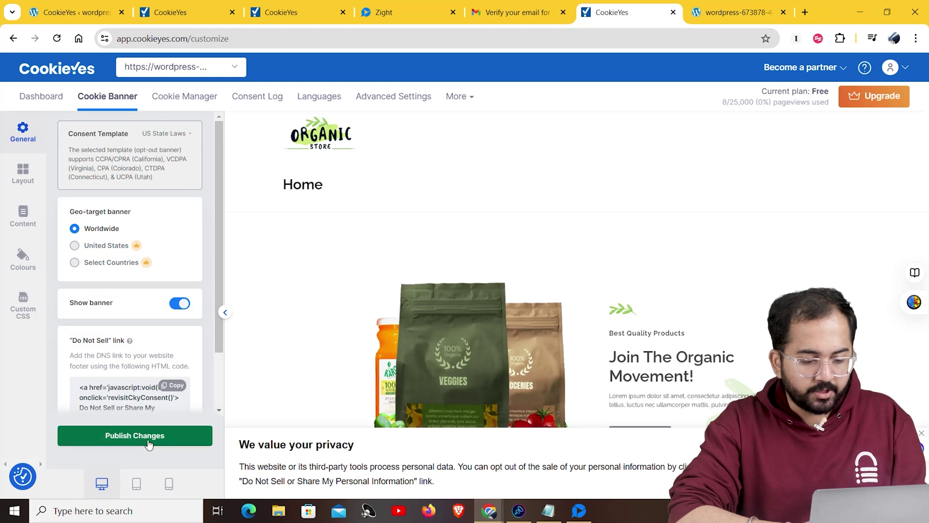